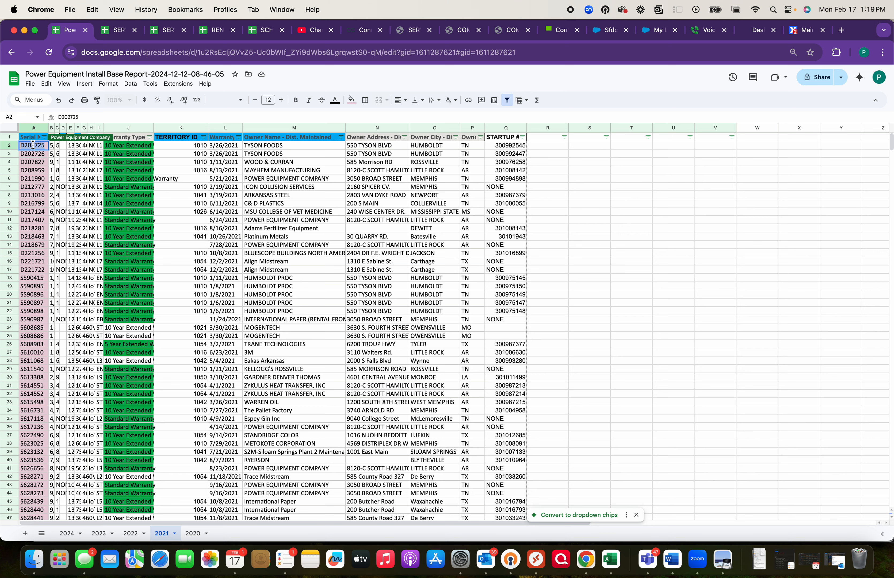
# Copy serial number D202725 from the 2021 sheet, switch to MaintainX, and search for and open the matching asset.
pyautogui.rightClick(33, 144)
pyautogui.click(66, 237)
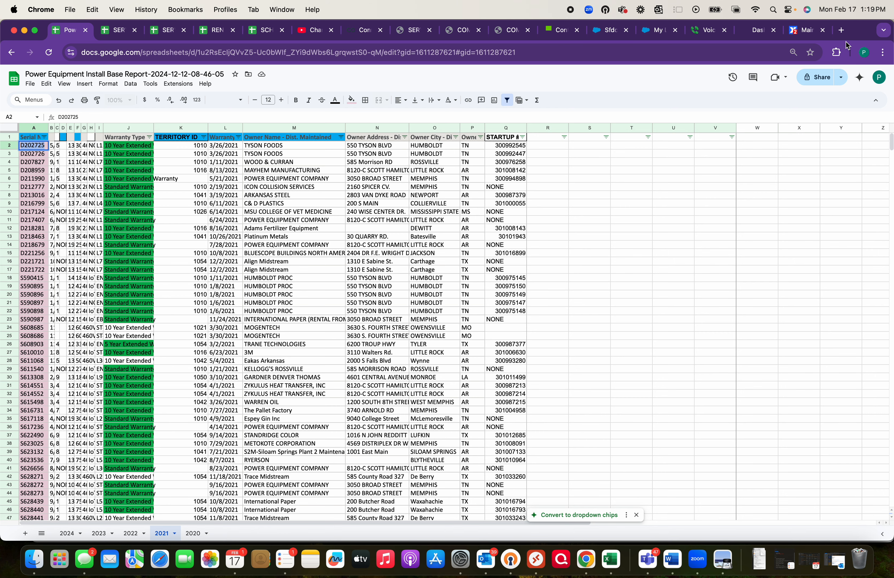
pyautogui.click(806, 30)
pyautogui.press('super+v')
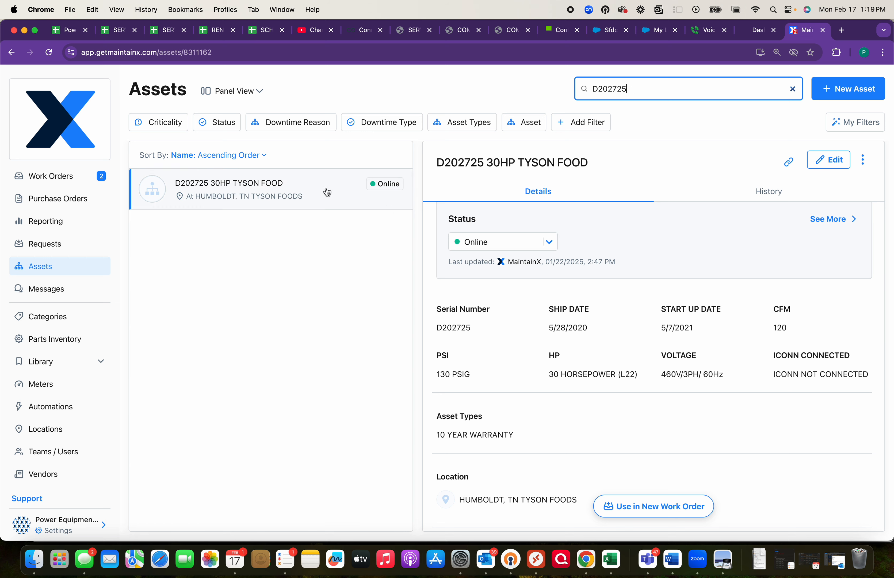
pyautogui.click(262, 189)
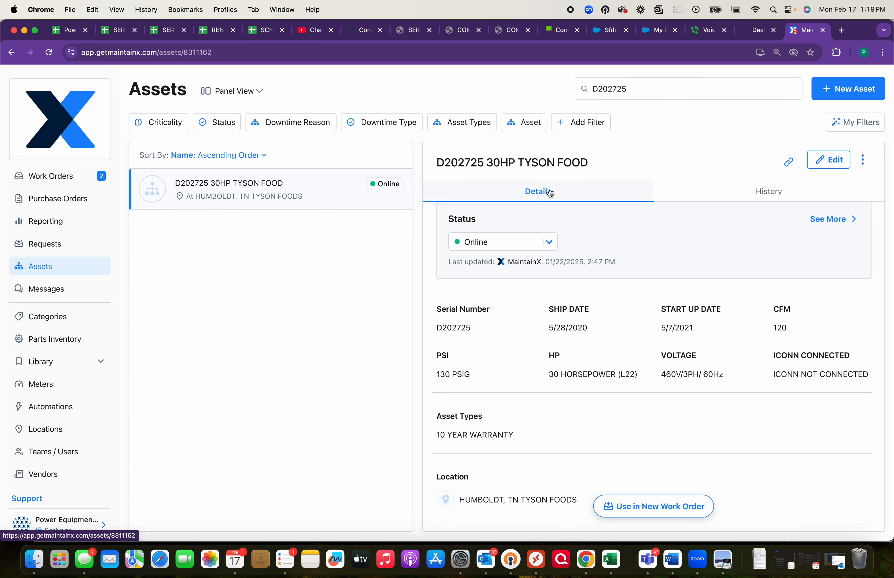
# Review the D202725 asset's details down to its vendor and start a new work order from it.
pyautogui.scroll(-2, 748, 240)
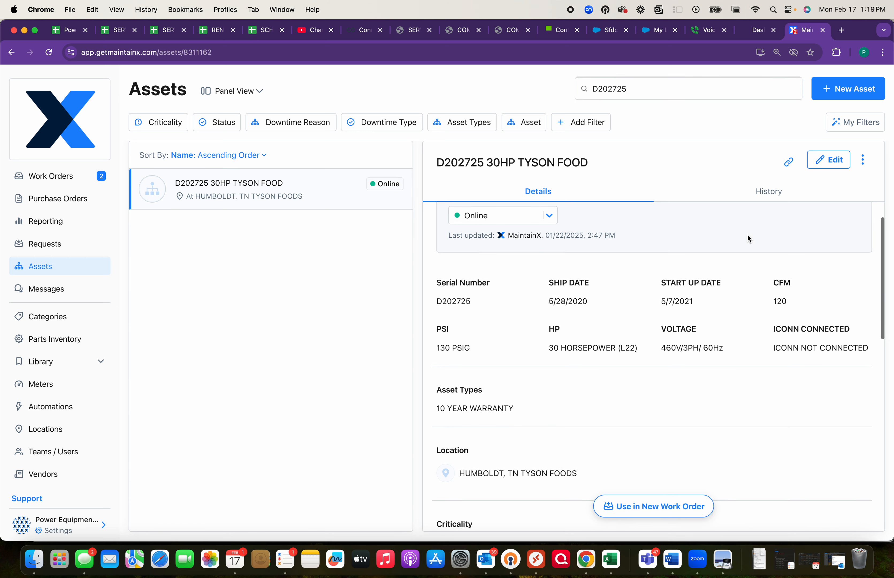
pyautogui.click(864, 161)
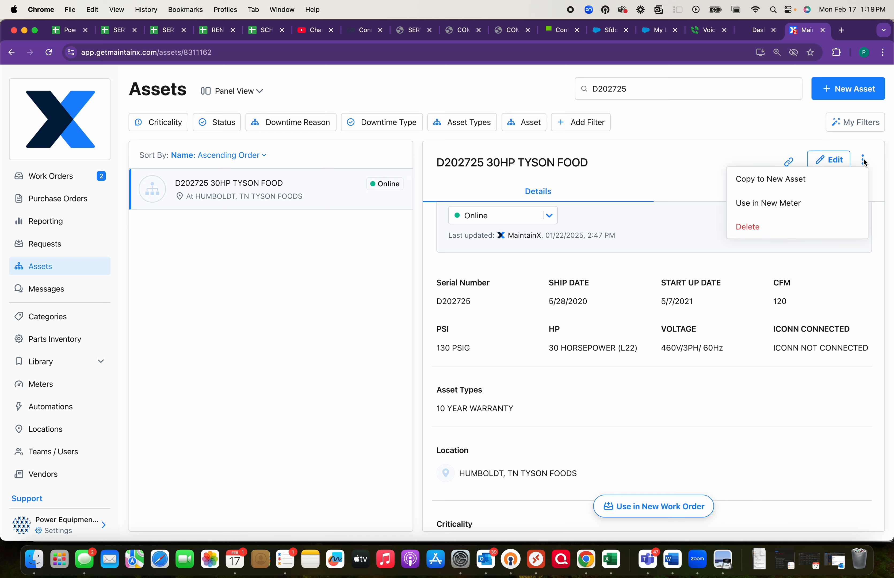
pyautogui.click(707, 393)
pyautogui.scroll(-5, 707, 393)
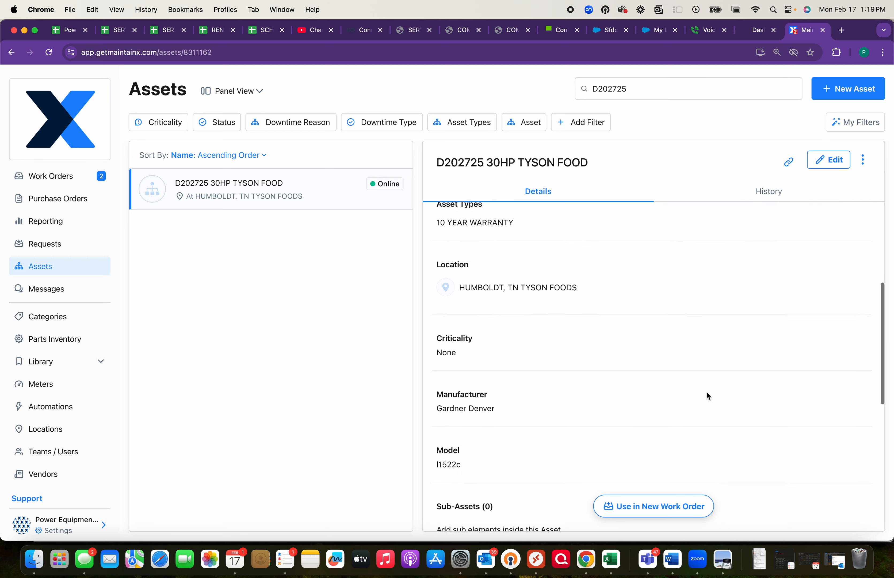
pyautogui.scroll(-8, 706, 391)
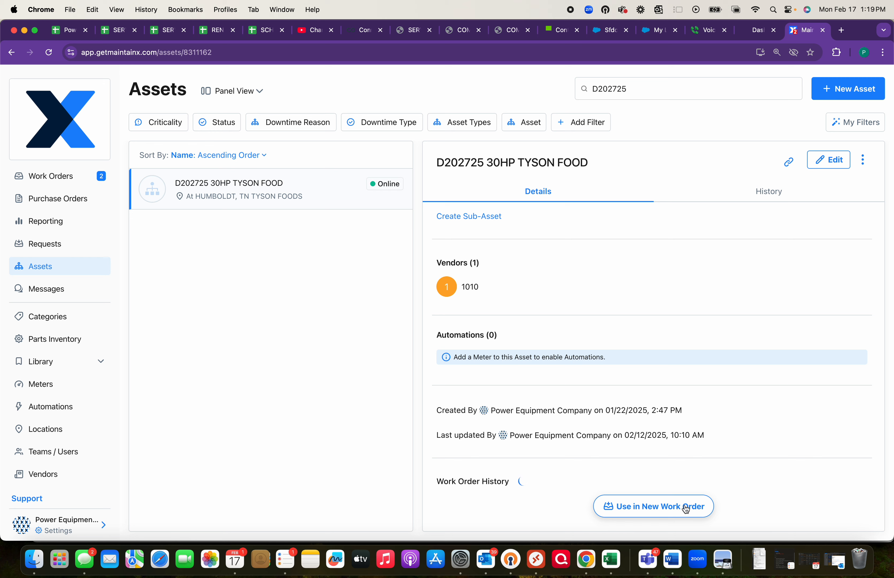
pyautogui.click(652, 510)
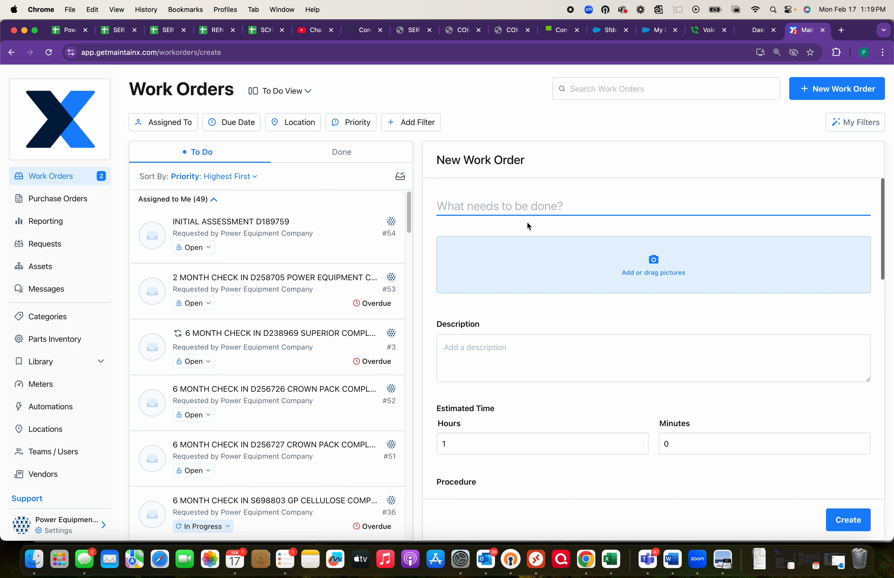
# Title the new work order "INITIAL ASSESSMENT D202725".
pyautogui.write('Ini')
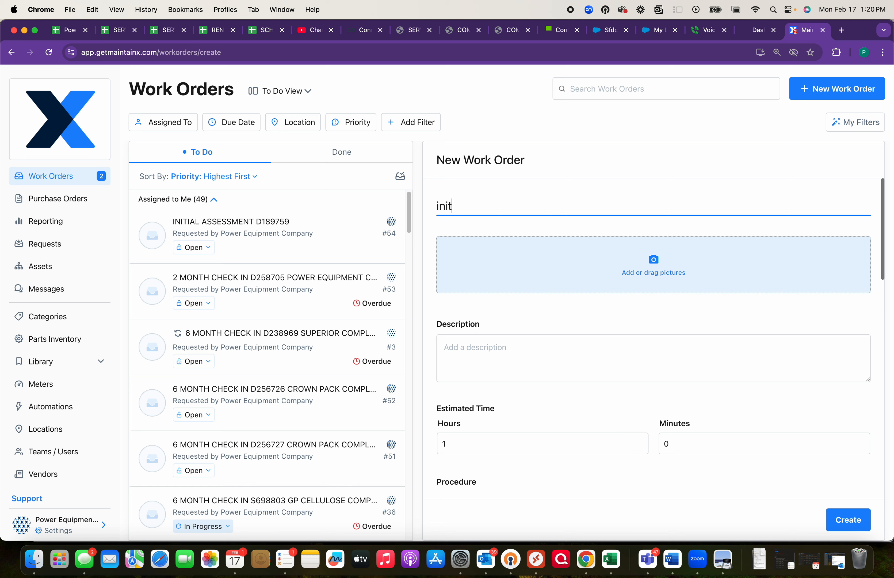
pyautogui.press('BackSpace')
pyautogui.press('BackSpace')
pyautogui.press('BackSpace')
pyautogui.write('INITIAL')
pyautogui.write(' ADD')
pyautogui.press('BackSpace')
pyautogui.press('BackSpace')
pyautogui.write('SSESSMENT')
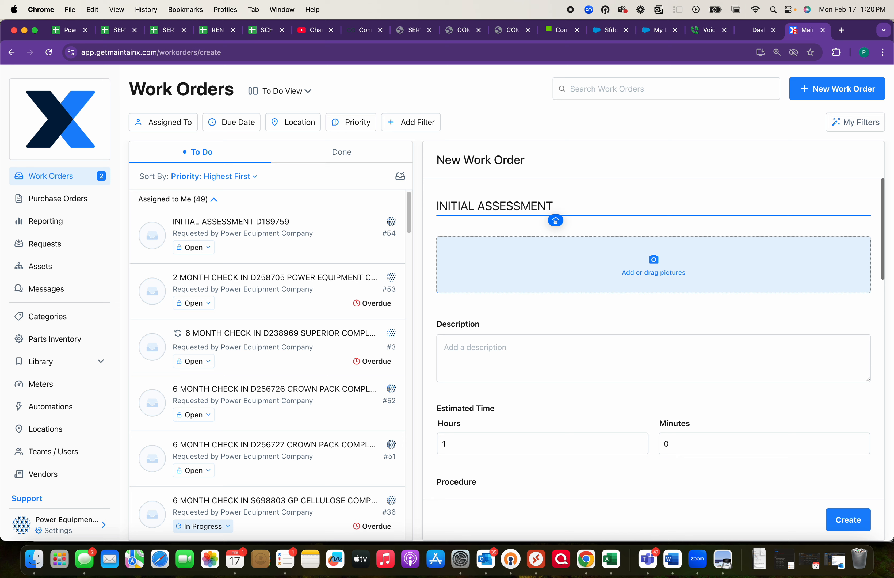
pyautogui.write(' D202725')
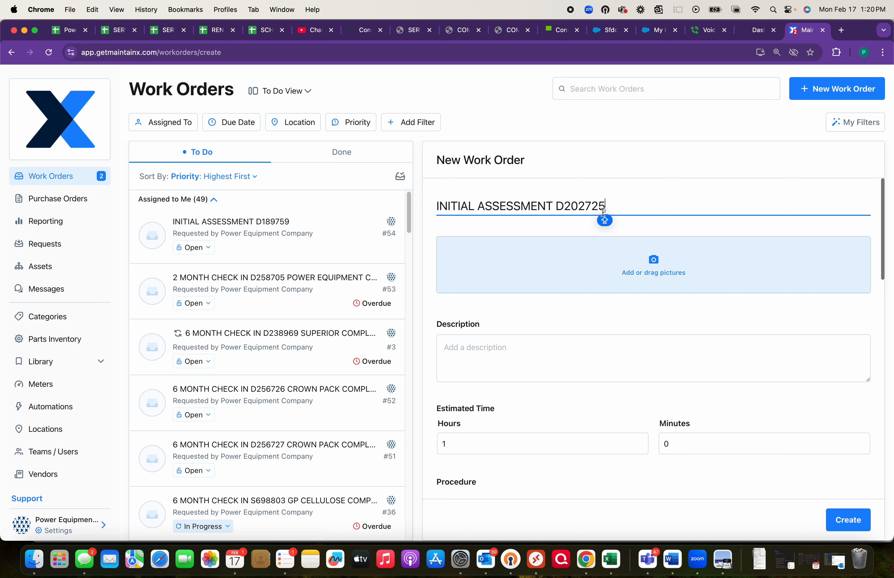
# Add the START UP / INITIAL ASSESSMENT procedure template to the work order.
pyautogui.scroll(-5, 615, 351)
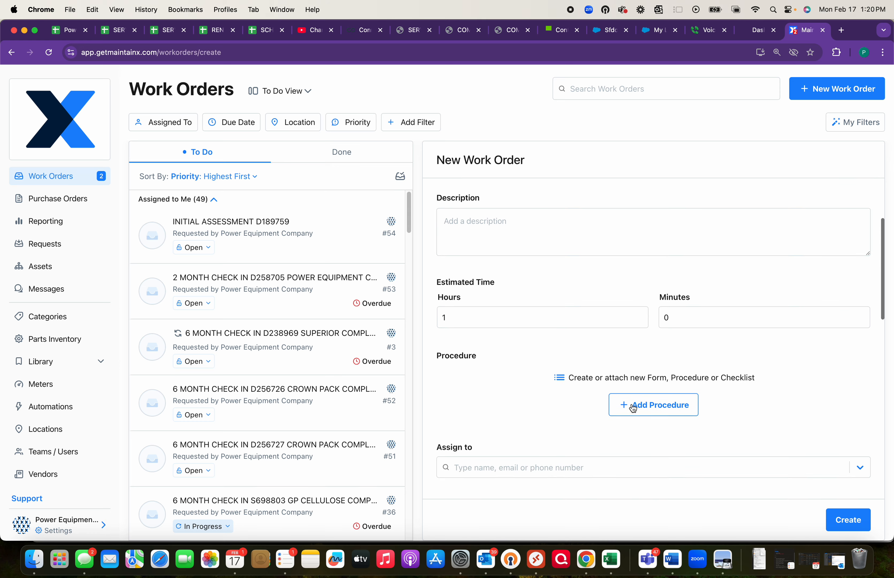
pyautogui.click(650, 408)
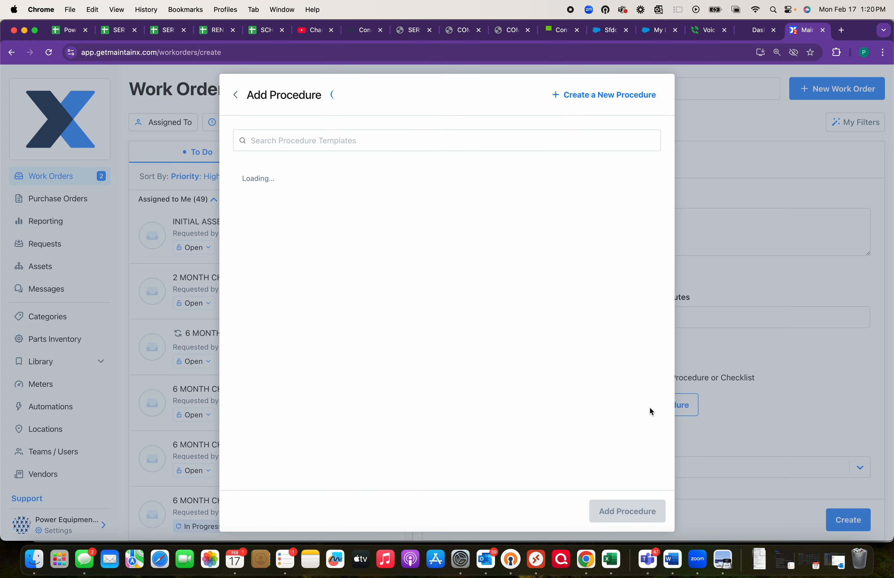
pyautogui.scroll(-1, 419, 342)
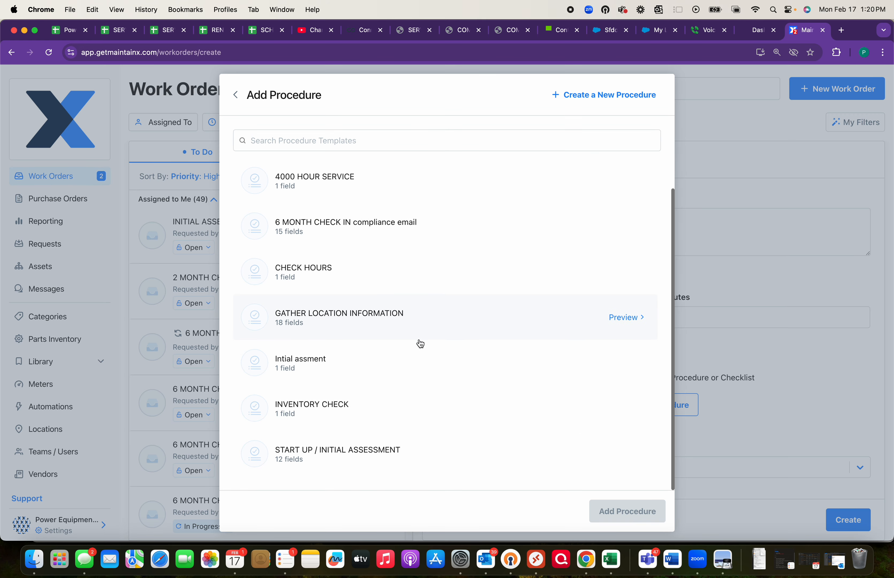
pyautogui.click(390, 457)
pyautogui.click(615, 512)
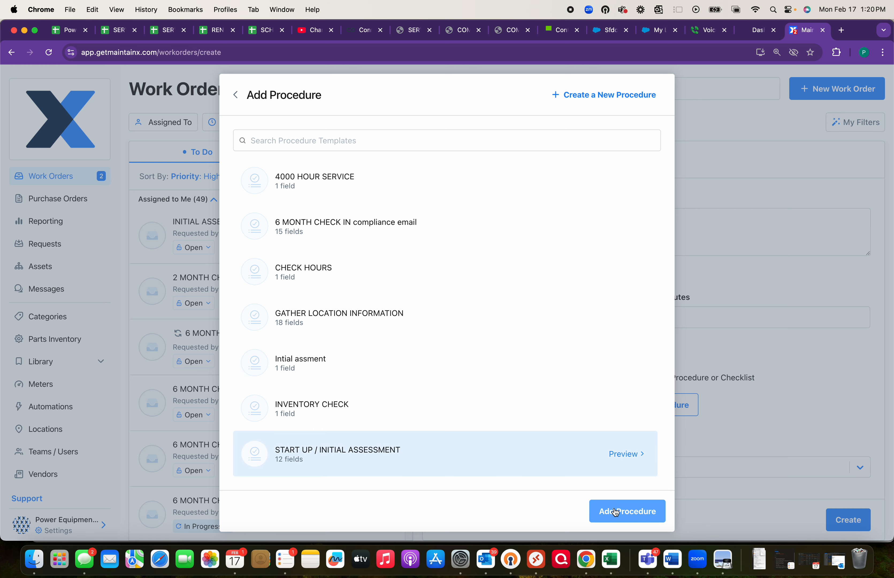
# Assign the work order to Power Equipment Company.
pyautogui.scroll(-5, 580, 387)
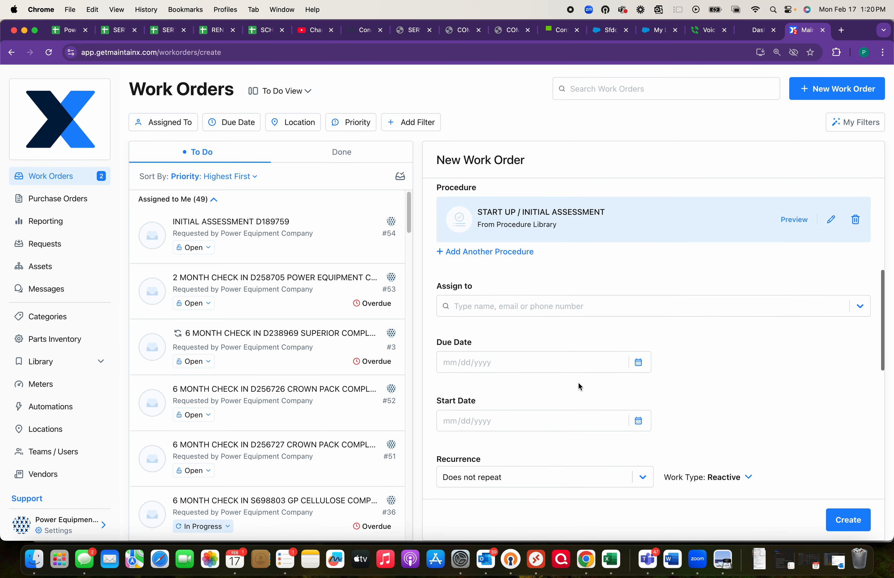
pyautogui.scroll(-2, 580, 387)
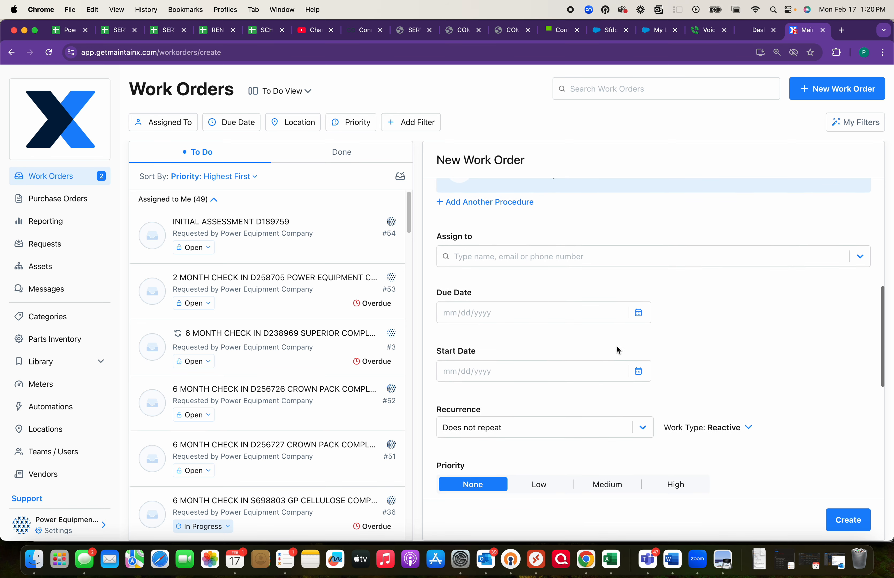
pyautogui.click(672, 259)
pyautogui.click(655, 312)
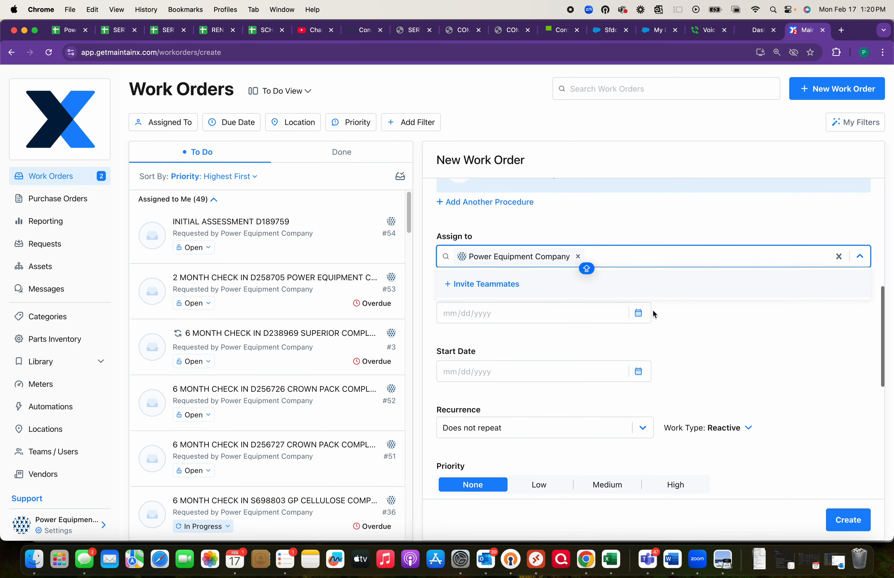
# Set the work order's due date to 03/17/2025 and its start date to 02/17/2025.
pyautogui.click(639, 313)
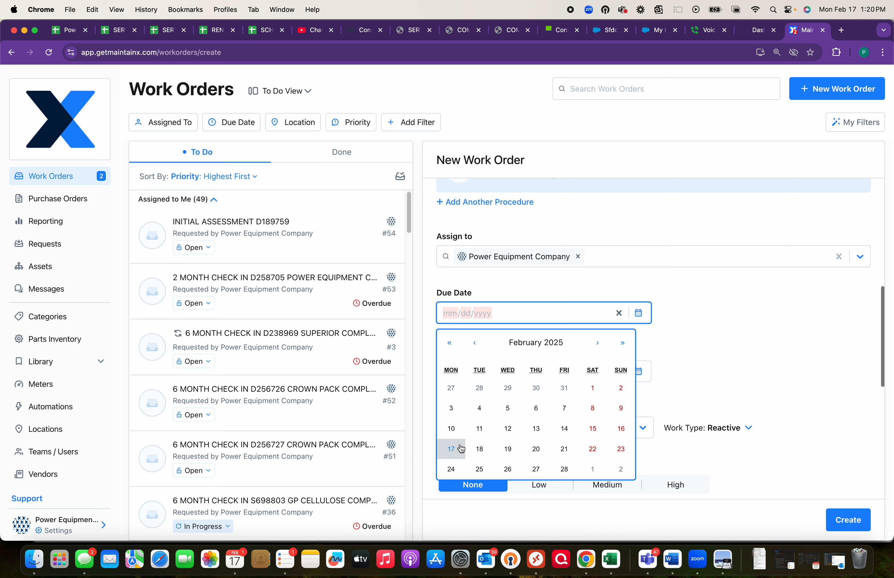
pyautogui.click(598, 343)
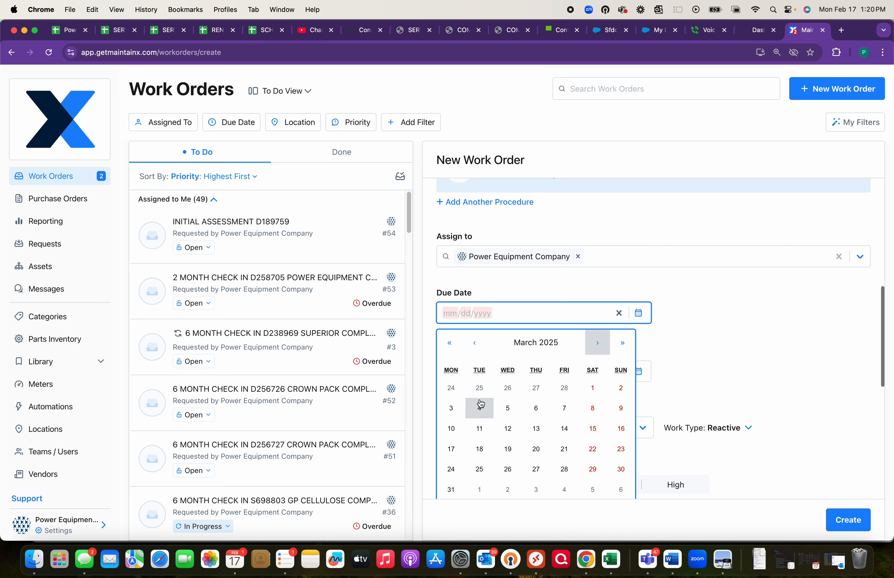
pyautogui.click(452, 449)
pyautogui.click(640, 373)
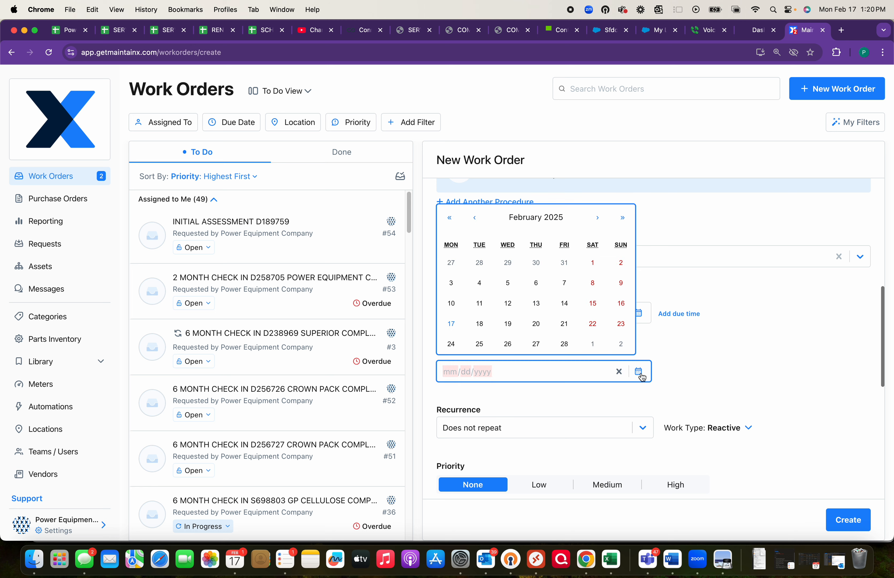
pyautogui.click(452, 324)
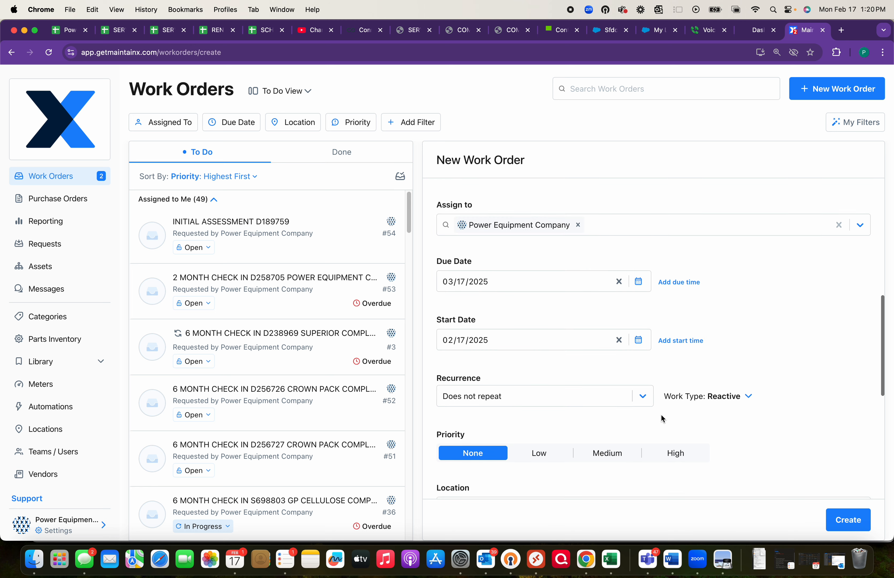
# Check the prefilled location and asset, and add vendor 1010 to the work order.
pyautogui.scroll(-5, 661, 417)
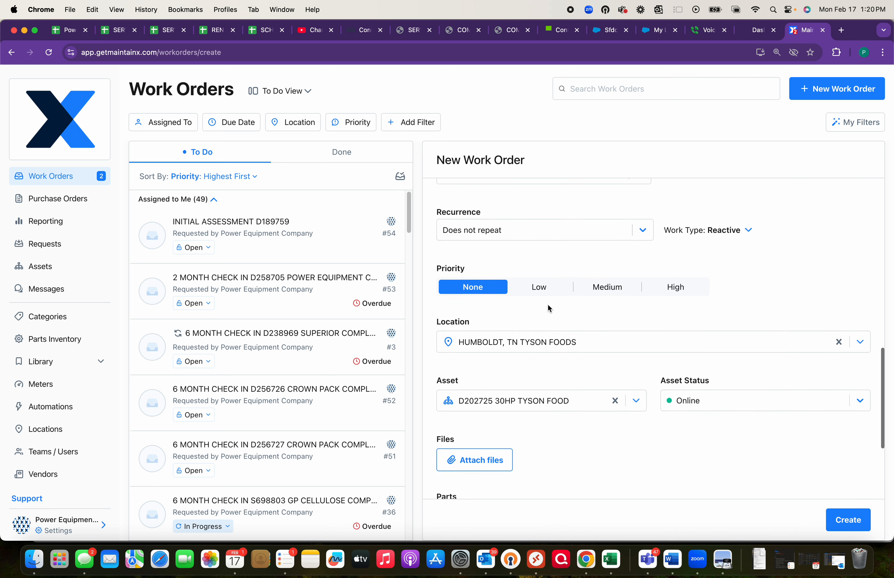
pyautogui.scroll(-3, 551, 326)
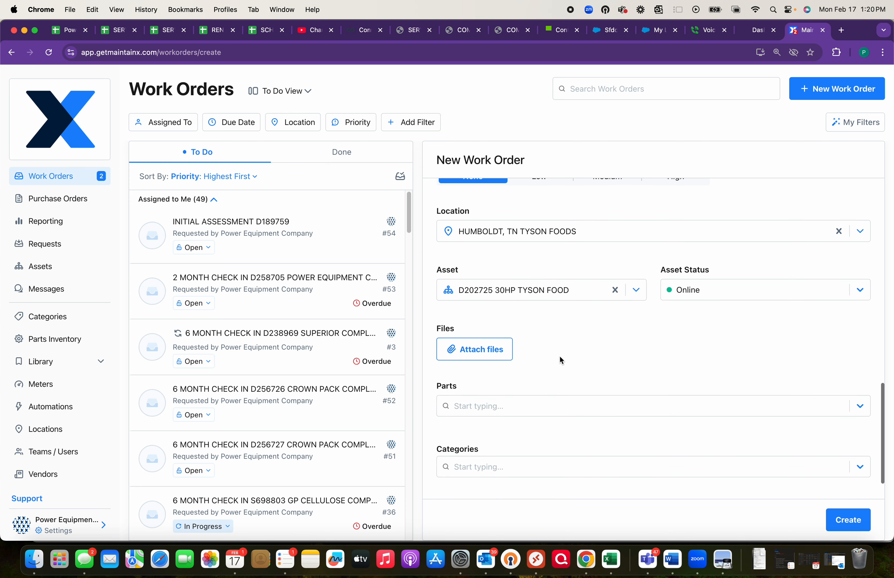
pyautogui.scroll(-2, 551, 366)
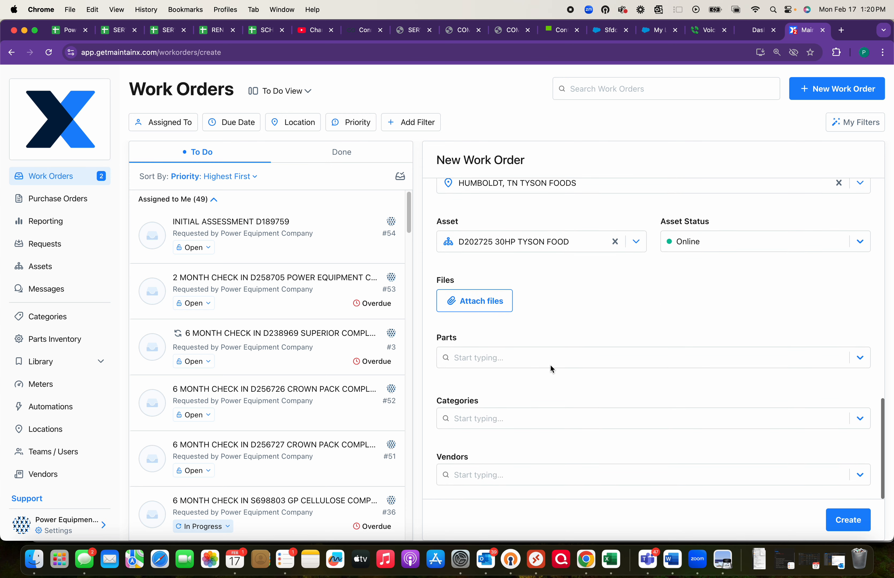
pyautogui.click(536, 470)
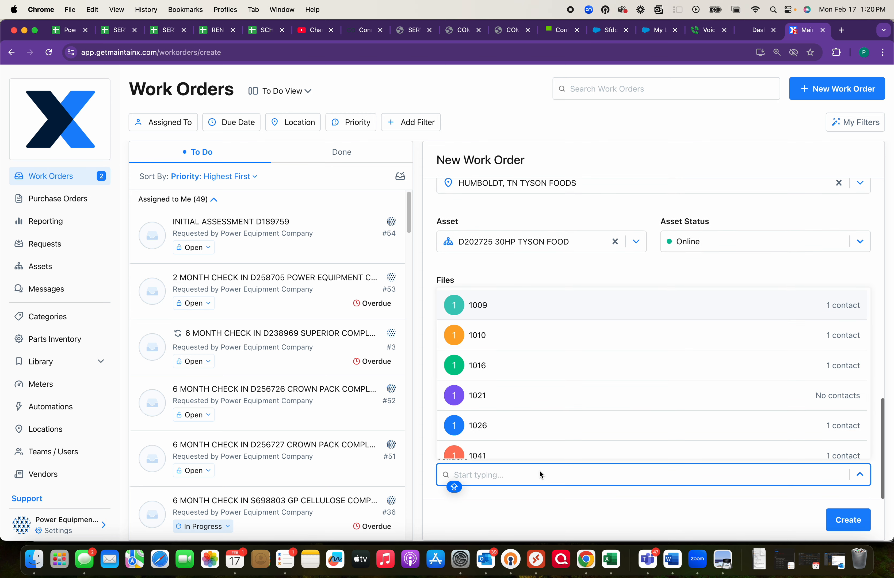
pyautogui.scroll(15, 598, 273)
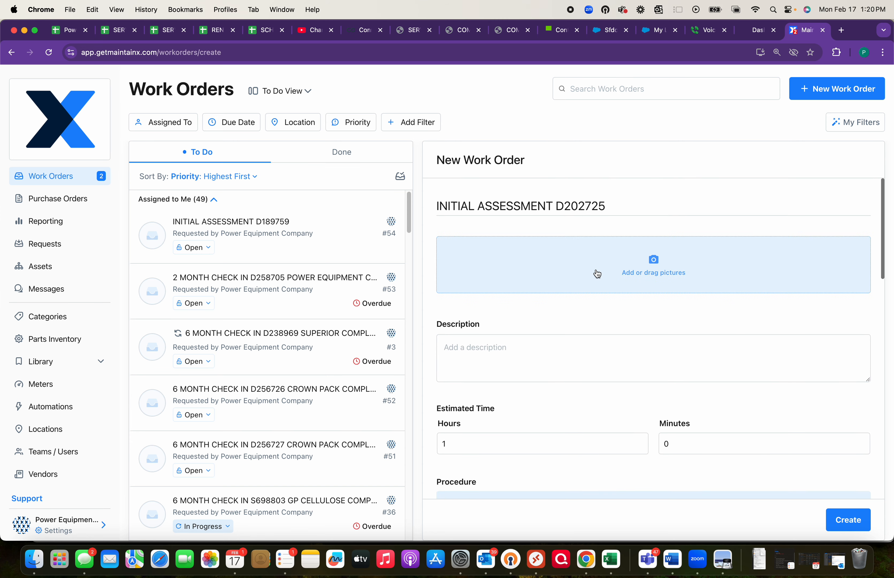
pyautogui.scroll(-10, 597, 311)
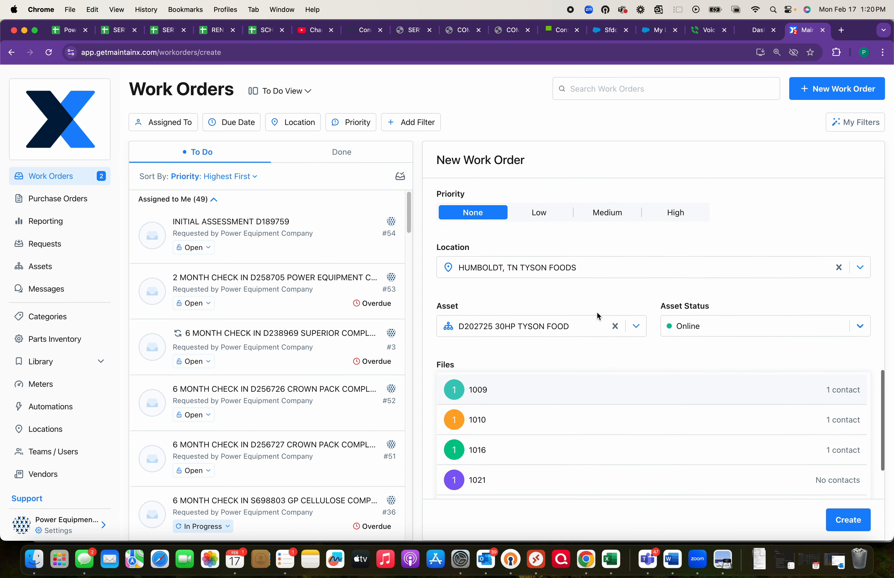
pyautogui.scroll(-2, 596, 310)
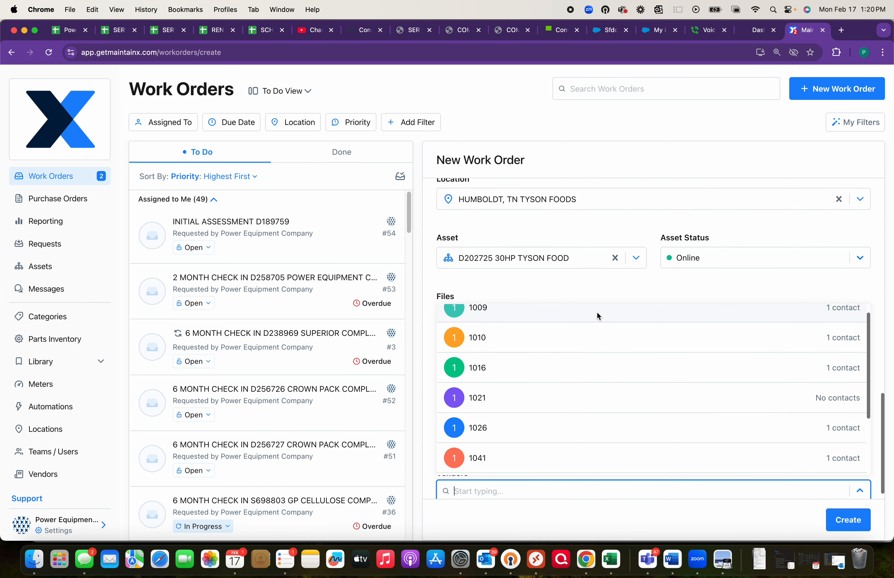
pyautogui.click(563, 339)
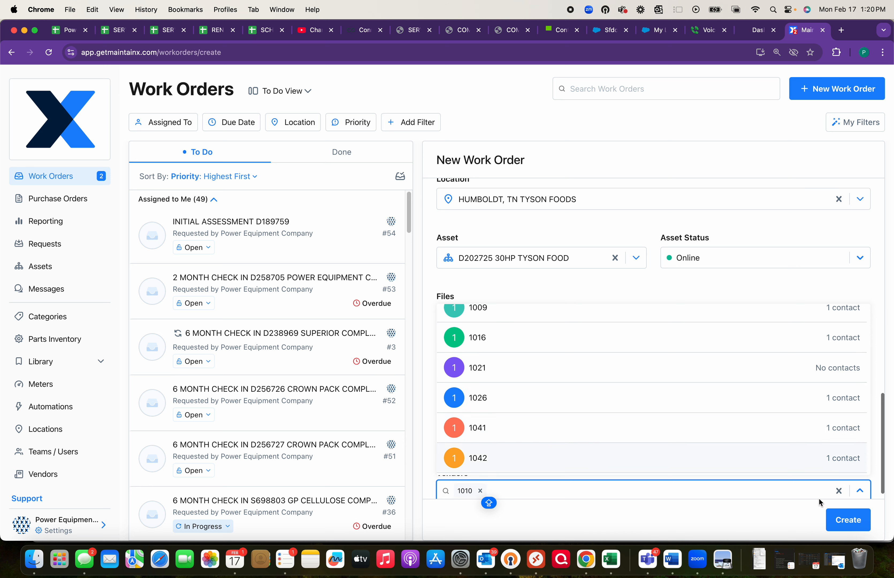
pyautogui.scroll(-2, 829, 429)
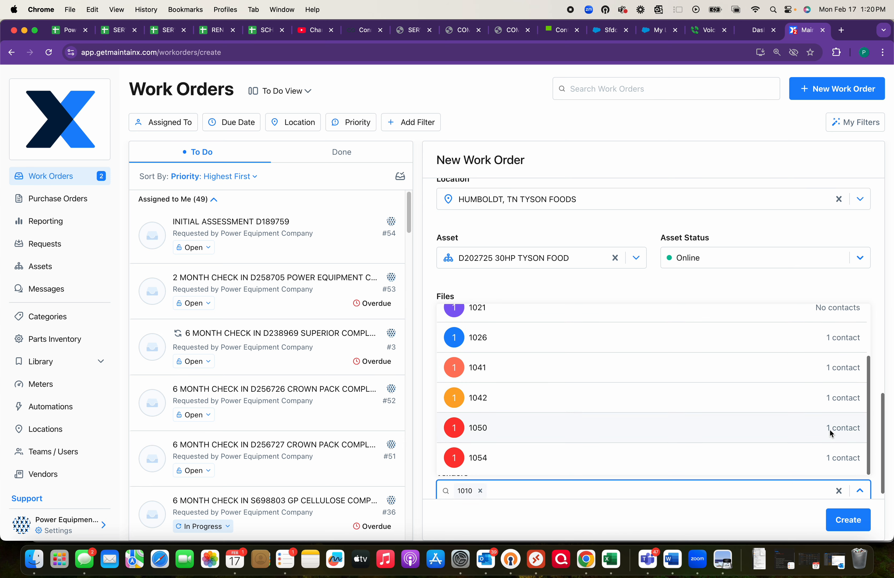
# Create the work order and review its details, vendor and attached procedure.
pyautogui.press('capslock')
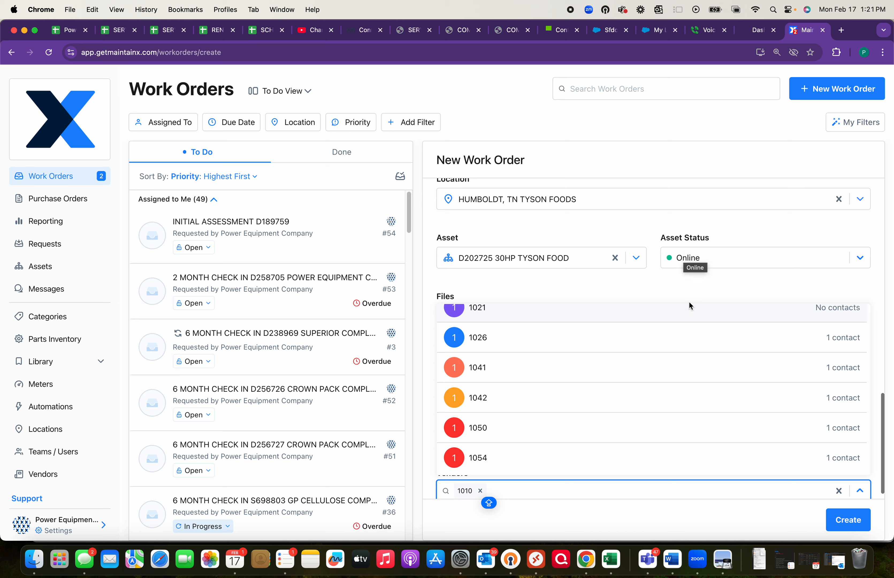
pyautogui.click(851, 520)
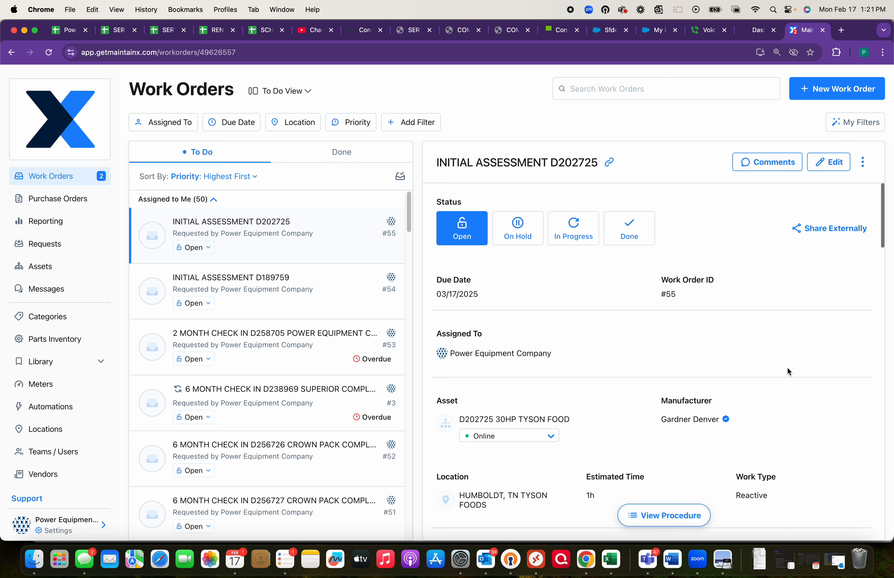
pyautogui.scroll(-10, 787, 366)
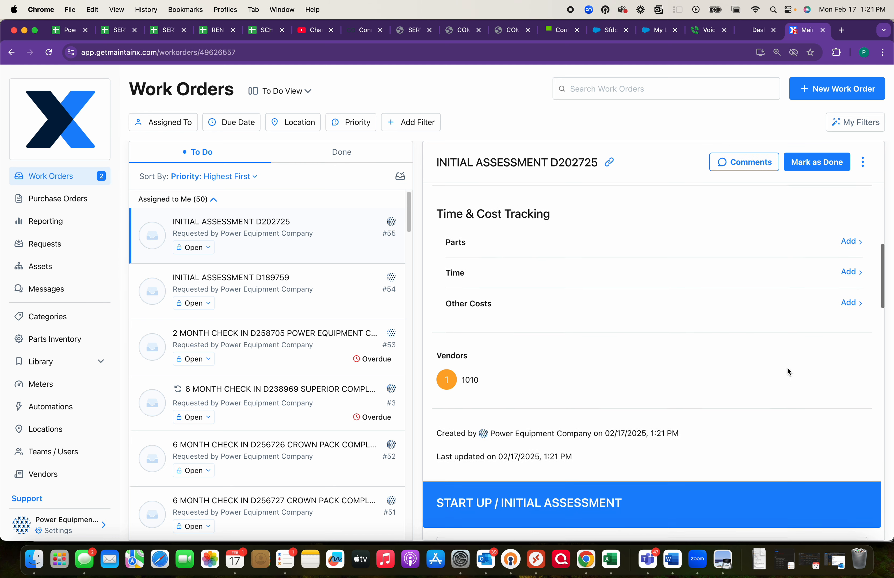
pyautogui.scroll(-2, 787, 367)
pyautogui.scroll(10, 510, 346)
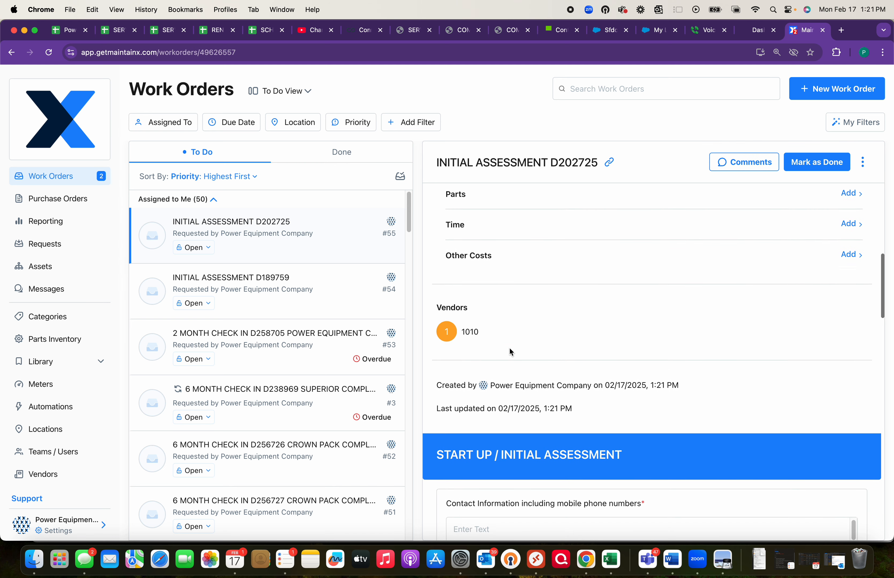
# Open external sharing for the INITIAL ASSESSMENT D202725 work order and enable its external link.
pyautogui.scroll(2, 766, 244)
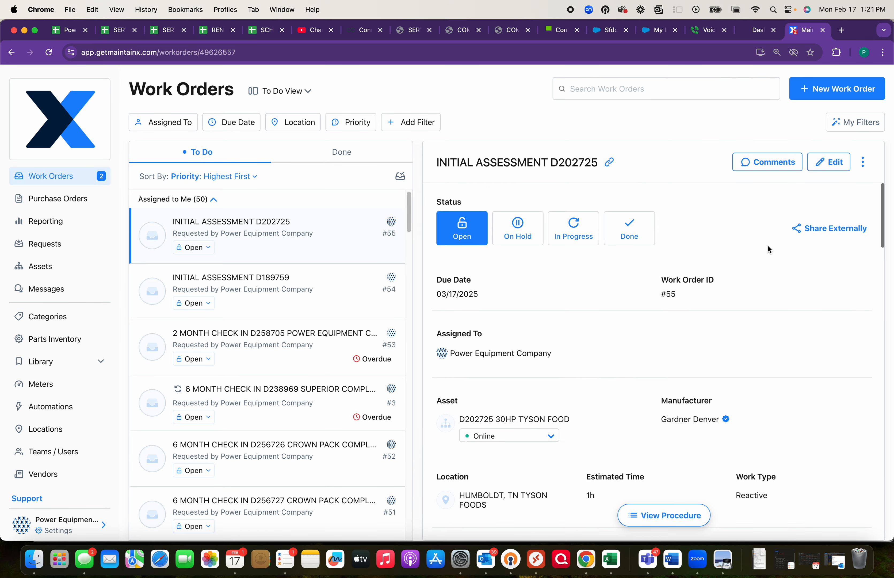
pyautogui.click(831, 230)
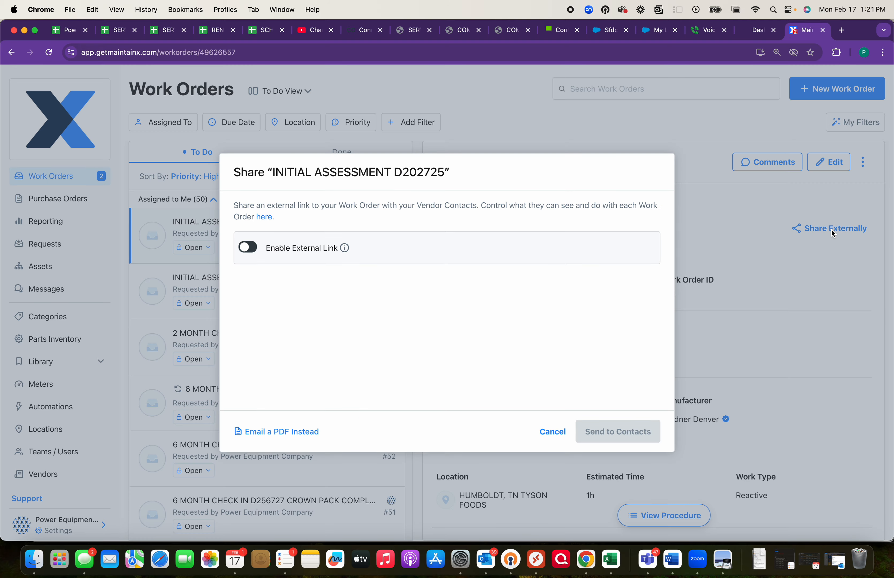
pyautogui.click(248, 248)
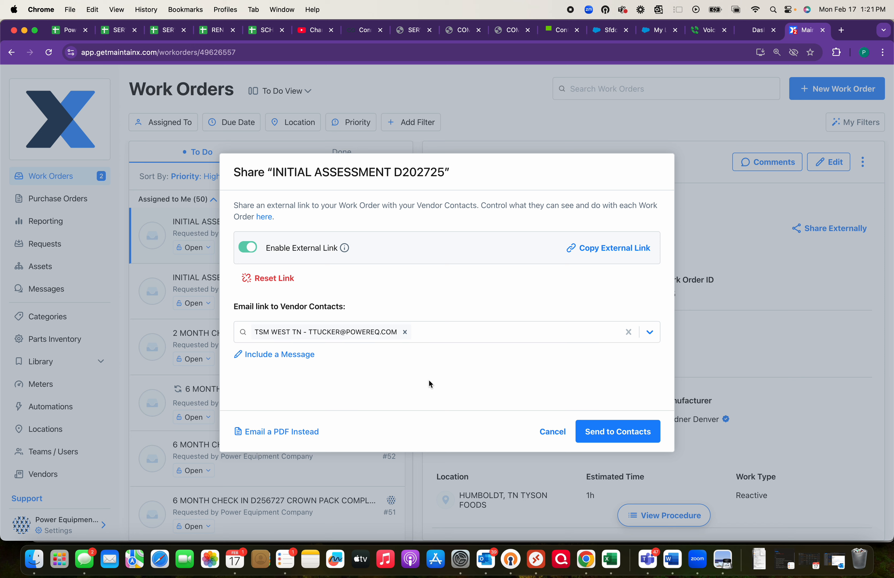
# Include a message for the vendor contact that greets them by first name and introduces the sender as being with Power Equipment.
pyautogui.click(279, 355)
pyautogui.click(316, 361)
pyautogui.write('tRE')
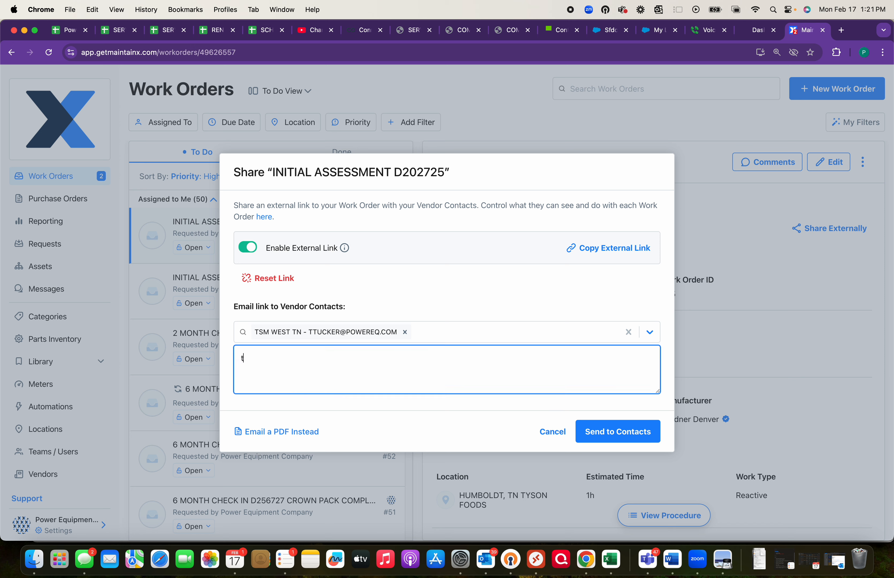
pyautogui.press('BackSpace')
pyautogui.press('BackSpace')
pyautogui.press('BackSpace')
pyautogui.write('Trey, this is ha')
pyautogui.write('HAN')
pyautogui.press('BackSpace')
pyautogui.press('BackSpace')
pyautogui.press('BackSpace')
pyautogui.write('Hannah wiht')
pyautogui.press('BackSpace')
pyautogui.press('BackSpace')
pyautogui.write('th Poe')
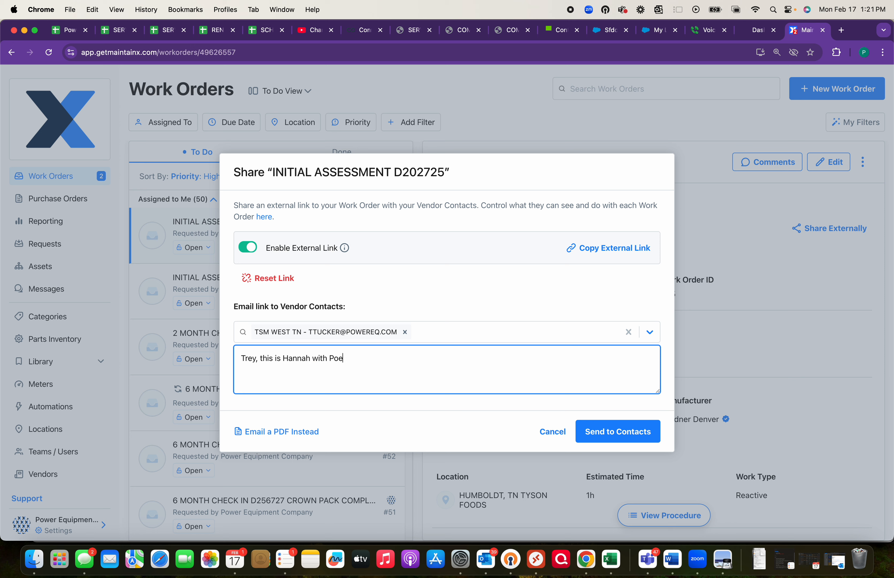
pyautogui.press('BackSpace')
pyautogui.write('wer E')
pyautogui.press('BackSpace')
pyautogui.press('BackSpace')
pyautogui.write('Eqw')
pyautogui.write('qui')
pyautogui.write('uqi')
pyautogui.write('pment')
# Continue the message with "I am working on our install base and noticed that on".
pyautogui.write('. i')
pyautogui.press('BackSpace')
pyautogui.write('I am working on ')
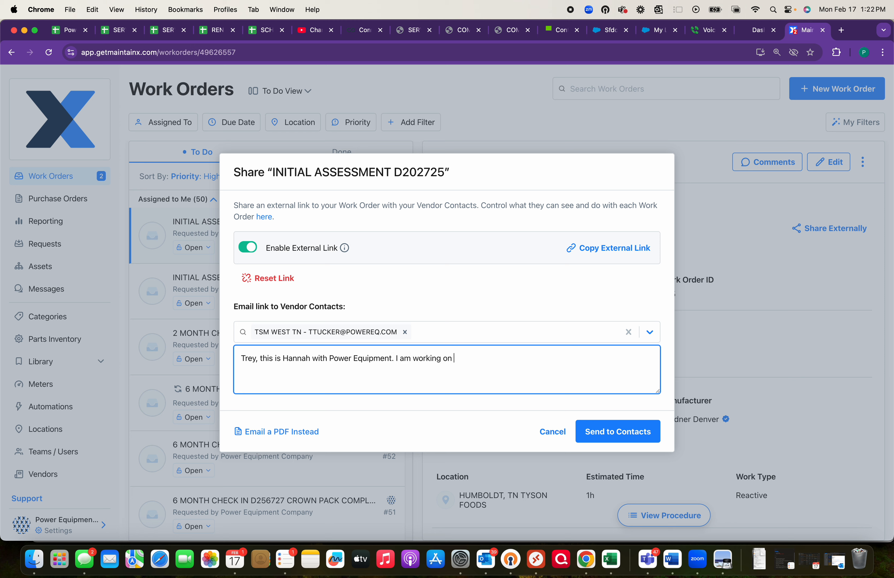
pyautogui.write('our install base ad d')
pyautogui.press('BackSpace')
pyautogui.press('BackSpace')
pyautogui.press('BackSpace')
pyautogui.write('nd notiv')
pyautogui.press('BackSpace')
pyautogui.write('ced that on')
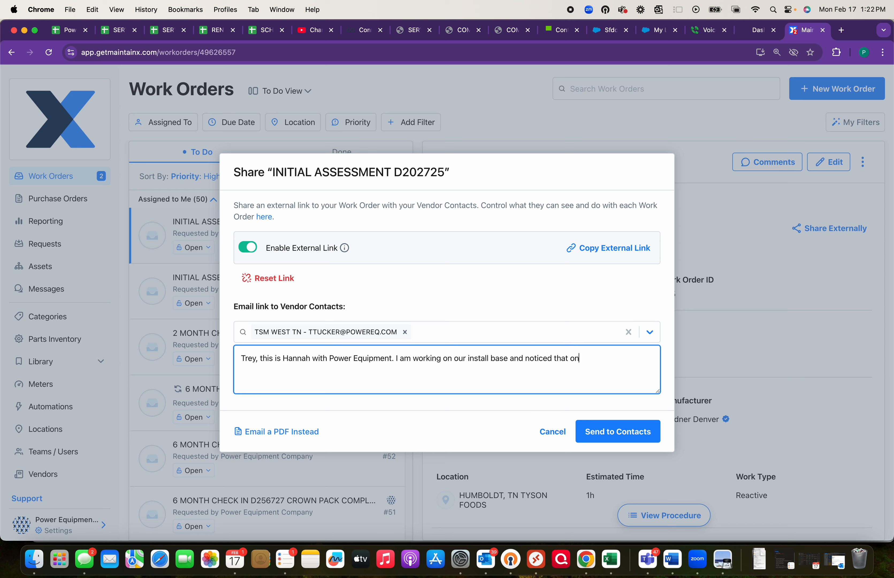
# Finish the sentence with "this serial number we do not have an initial assessment on file for this customer.", correcting the spelling of "initial".
pyautogui.write(' gthis')
pyautogui.press('BackSpace')
pyautogui.press('BackSpace')
pyautogui.press('BackSpace')
pyautogui.press('BackSpace')
pyautogui.press('BackSpace')
pyautogui.press('BackSpace')
pyautogui.write('this sere')
pyautogui.press('BackSpace')
pyautogui.write('ial number we do not have ')
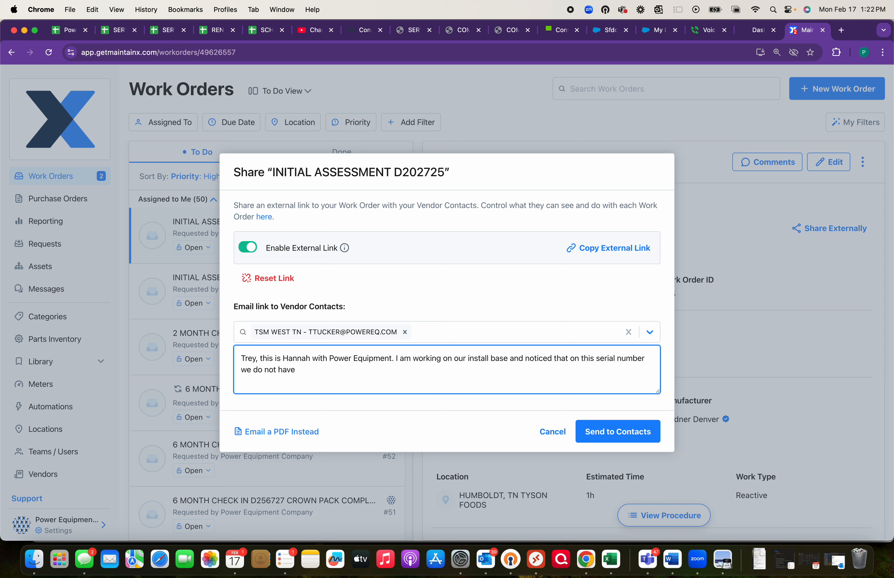
pyautogui.write('an intial assessment on file fro')
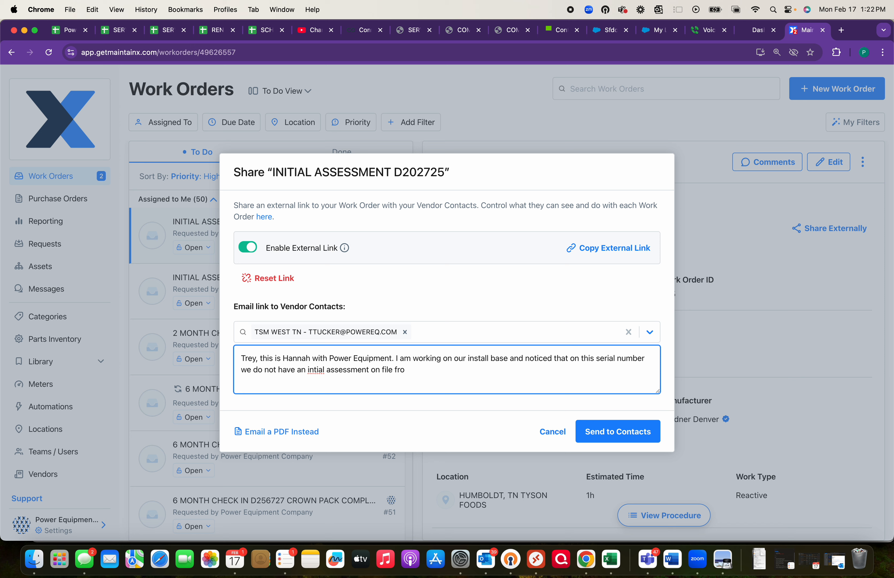
pyautogui.press('BackSpace')
pyautogui.press('BackSpace')
pyautogui.write('or this gu')
pyautogui.press('BackSpace')
pyautogui.press('BackSpace')
pyautogui.write('custome')
pyautogui.rightClick(314, 372)
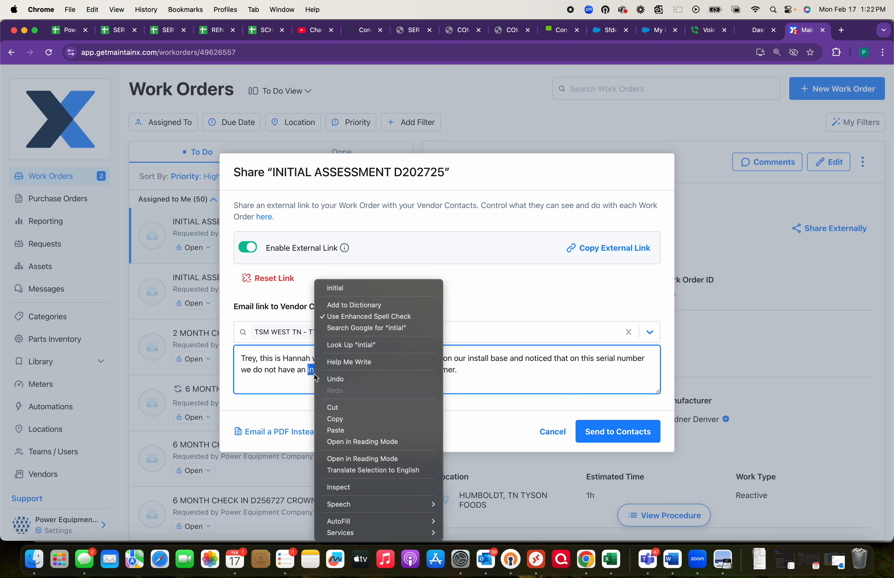
pyautogui.click(350, 293)
# Add the request "Can you please complete this form so we can track how we are educating" to the message.
pyautogui.click(465, 372)
pyautogui.write('Can')
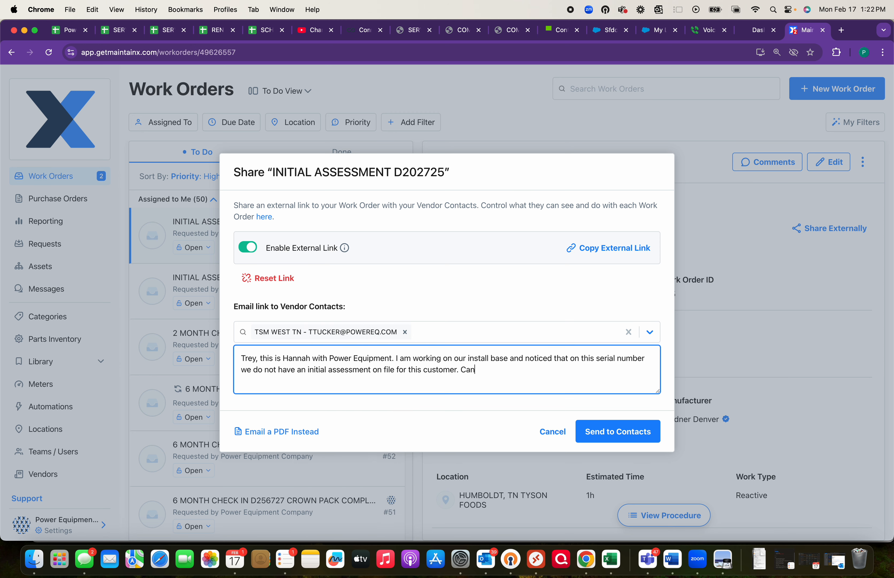
pyautogui.write(' you please v')
pyautogui.press('BackSpace')
pyautogui.write('complete this ')
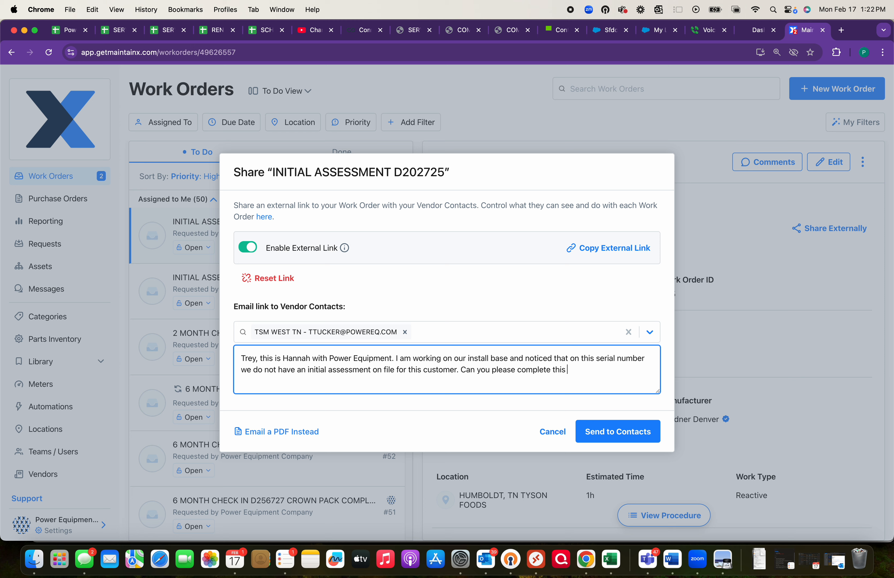
pyautogui.write('form fo')
pyautogui.write('o we can')
pyautogui.write(' track this')
pyautogui.press('BackSpace')
pyautogui.press('BackSpace')
pyautogui.press('BackSpace')
pyautogui.write('ac')
pyautogui.press('BackSpace')
pyautogui.press('BackSpace')
pyautogui.write('howe')
pyautogui.write(' we are')
pyautogui.write('cationg')
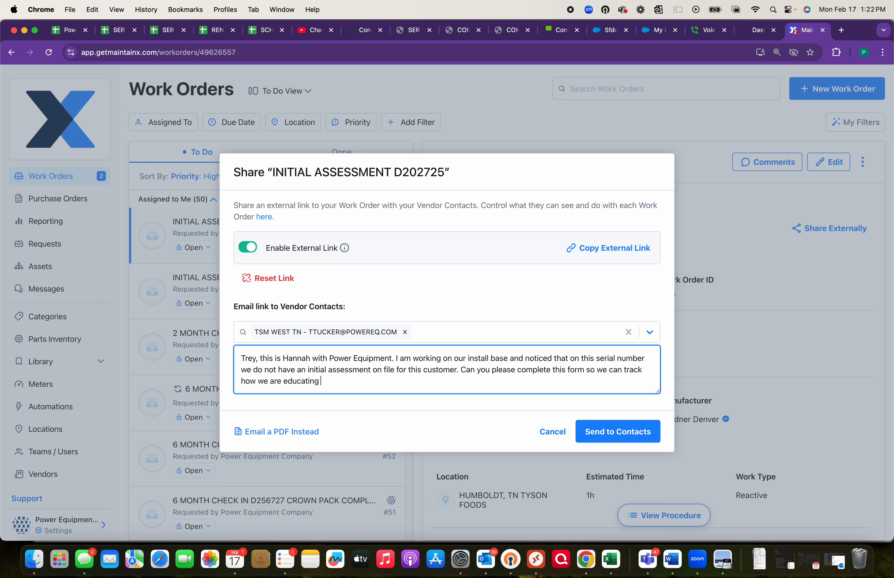
# Extend the request with "/ communicating with our customers on the warranty requirment".
pyautogui.write(' communicating wih')
pyautogui.write('h our custome')
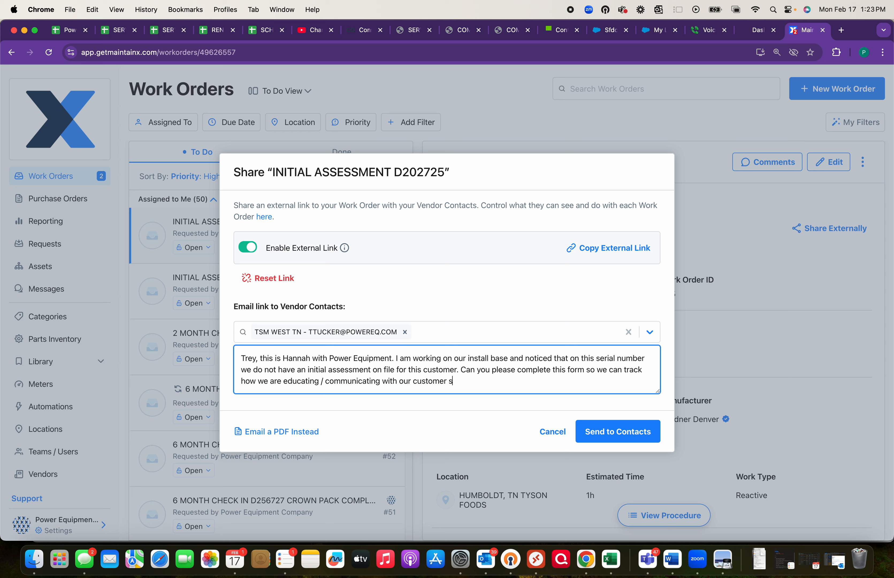
pyautogui.write('rs wh')
pyautogui.write('on what the')
pyautogui.press('BackSpace')
pyautogui.press('BackSpace')
pyautogui.press('BackSpace')
pyautogui.press('BackSpace')
pyautogui.press('BackSpace')
pyautogui.press('BackSpace')
pyautogui.press('BackSpace')
pyautogui.press('BackSpace')
pyautogui.write('the warranty requirment')
# Insert "/ maintenance" after "warranty" and correct the misspelled last word to "requirements".
pyautogui.click(508, 382)
pyautogui.write('/ maintena')
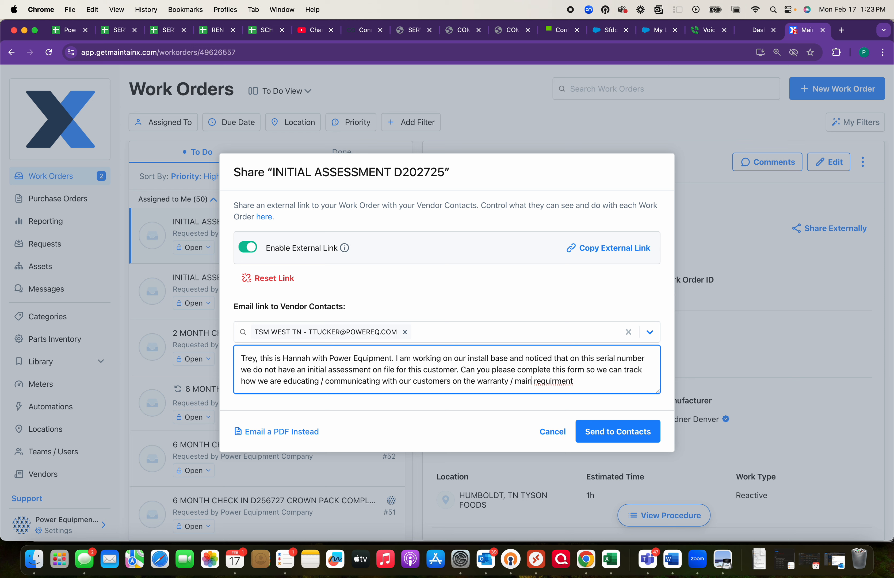
pyautogui.write('nce')
pyautogui.rightClick(587, 382)
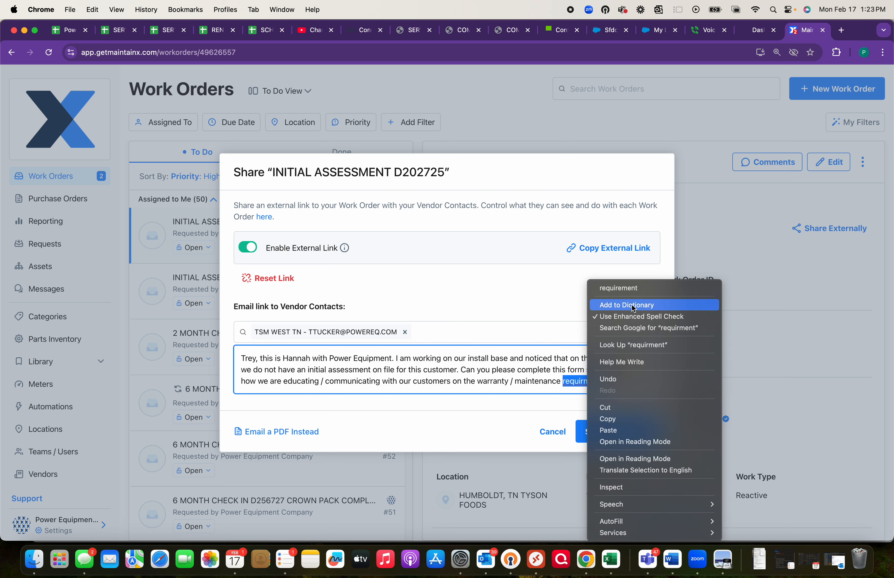
pyautogui.click(634, 288)
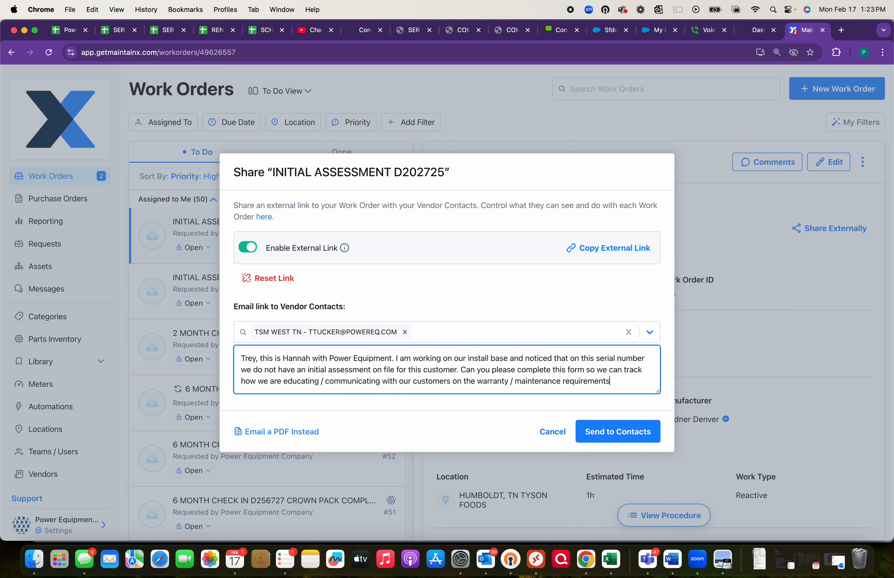
# Complete the request sentence with "as well as their key features that set us apart.".
pyautogui.write('as well as the ir ')
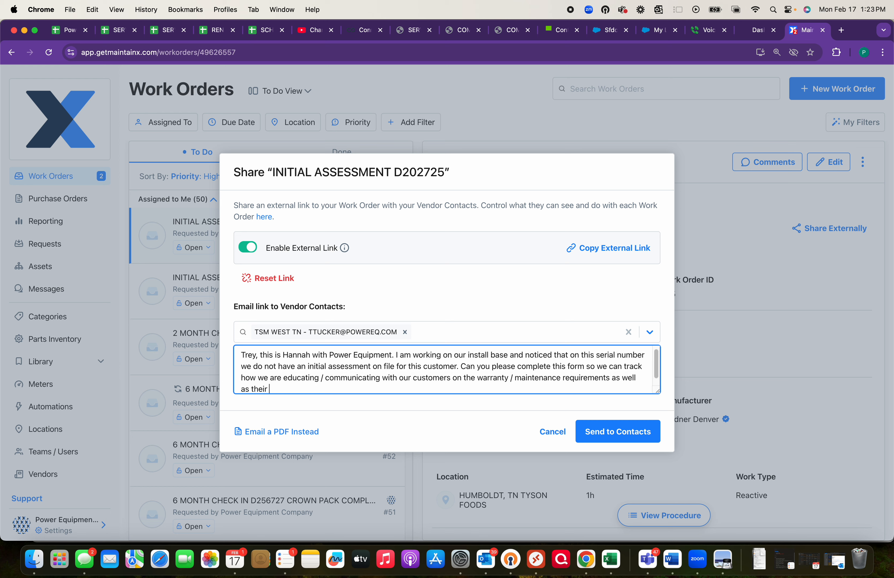
pyautogui.write('key features ')
pyautogui.write('that set up')
pyautogui.write(' as')
pyautogui.press('BackSpace')
pyautogui.press('BackSpace')
pyautogui.press('BackSpace')
pyautogui.press('BackSpace')
pyautogui.write('t uu apar')
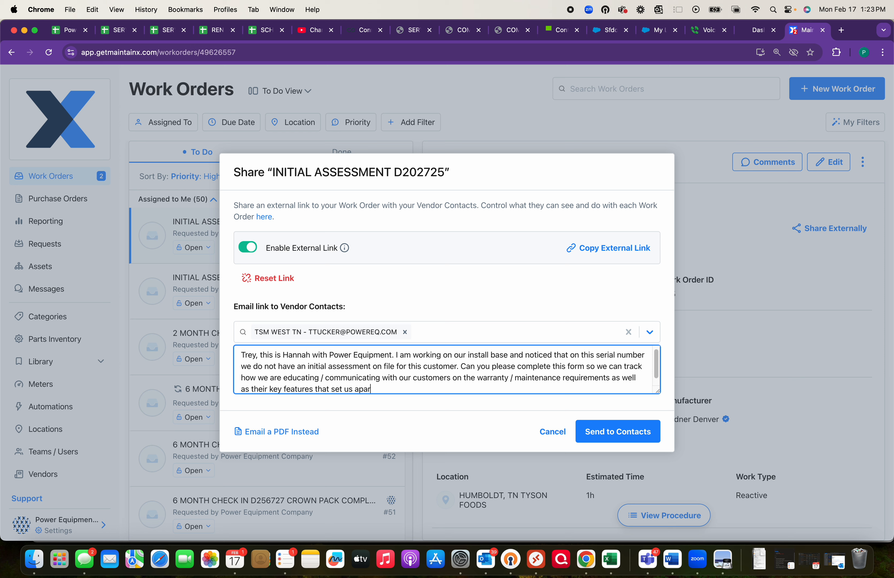
pyautogui.write('t. if ')
# Add "If you have any questions. please reach out to me at the office or via email." to the message.
pyautogui.write('If you have a')
pyautogui.write('ny quest')
pyautogui.write('ione')
pyautogui.write('. please rech ou')
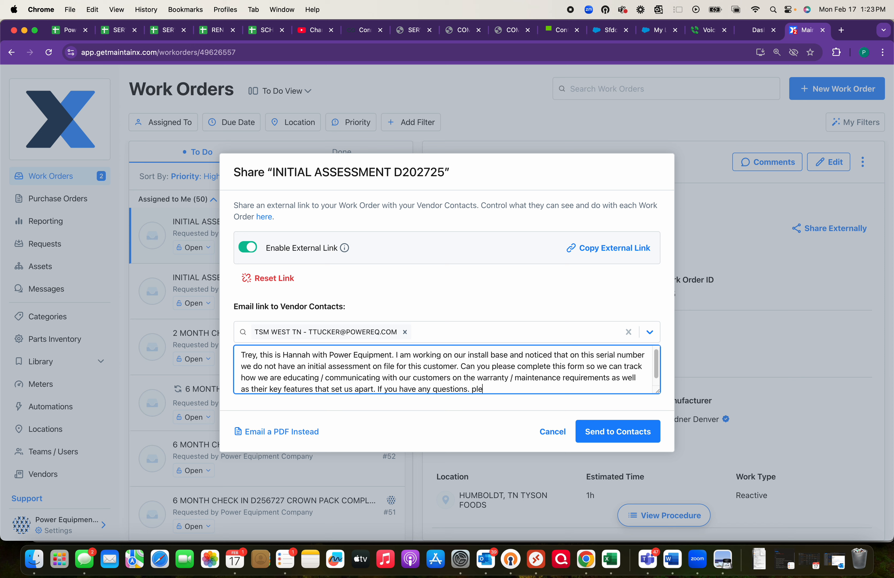
pyautogui.press('BackSpace')
pyautogui.press('BackSpace')
pyautogui.press('BackSpace')
pyautogui.press('BackSpace')
pyautogui.press('BackSpace')
pyautogui.write('ach out to b')
pyautogui.press('BackSpace')
pyautogui.write('me at the foffice. our w')
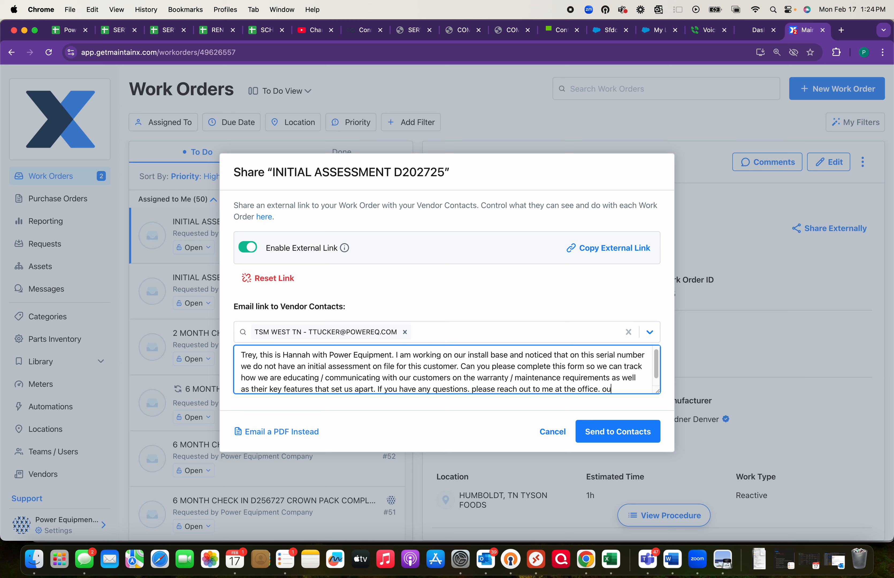
pyautogui.press('BackSpace')
pyautogui.write('via')
pyautogui.press('BackSpace')
pyautogui.press('BackSpace')
pyautogui.press('BackSpace')
pyautogui.press('BackSpace')
pyautogui.press('BackSpace')
pyautogui.press('BackSpace')
pyautogui.write('or via email.')
# Close the message with "Thanks!" on the line directly below the last sentence.
pyautogui.press('Return')
pyautogui.press('Return')
pyautogui.write('Tha')
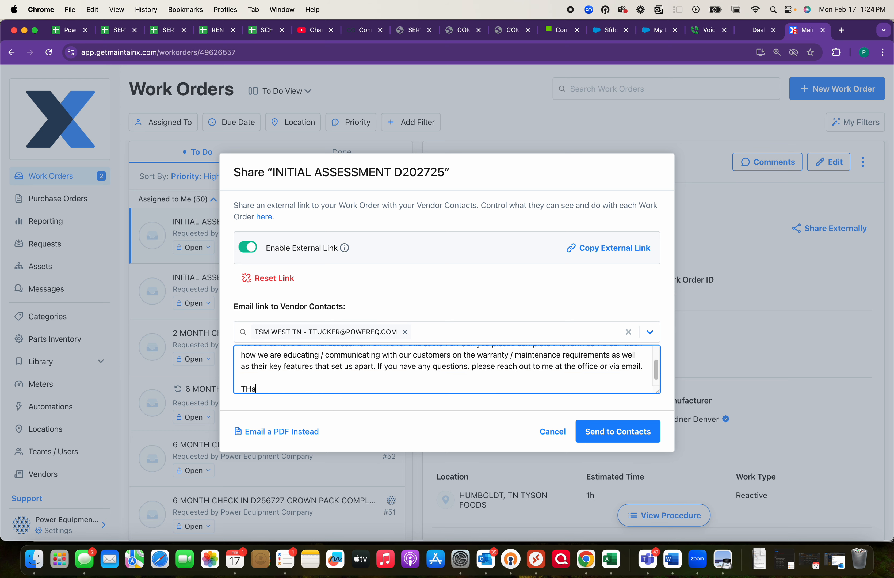
pyautogui.press('BackSpace')
pyautogui.press('BackSpace')
pyautogui.write('hanks,')
pyautogui.click(241, 389)
pyautogui.press('BackSpace')
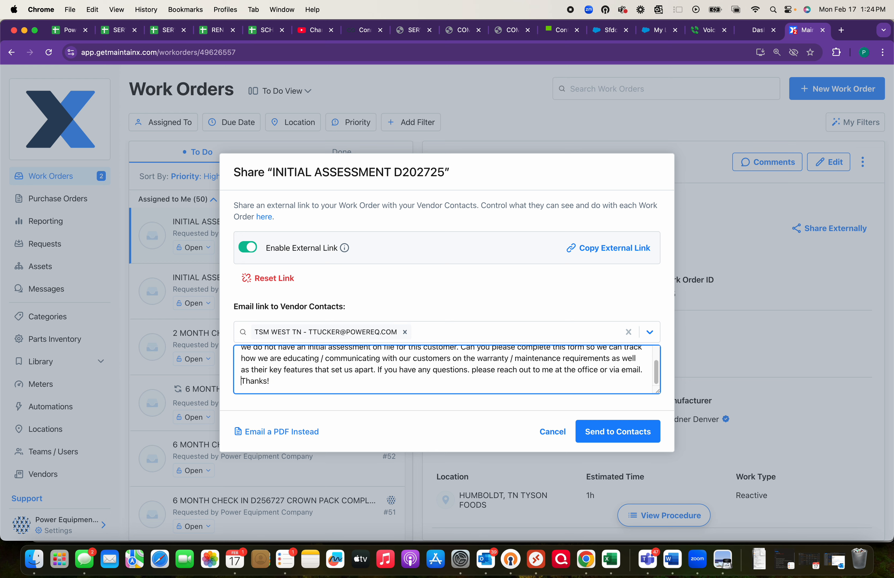
# Select the whole message text, send the external link to the vendor contact, and close the Dictionary window.
pyautogui.moveTo(288, 379); pyautogui.dragTo(256, 347)
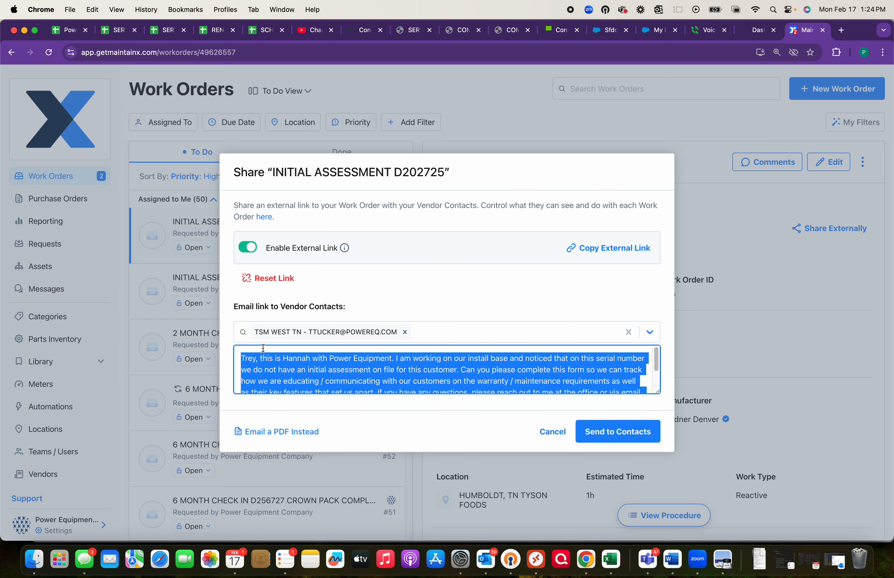
pyautogui.click(603, 433)
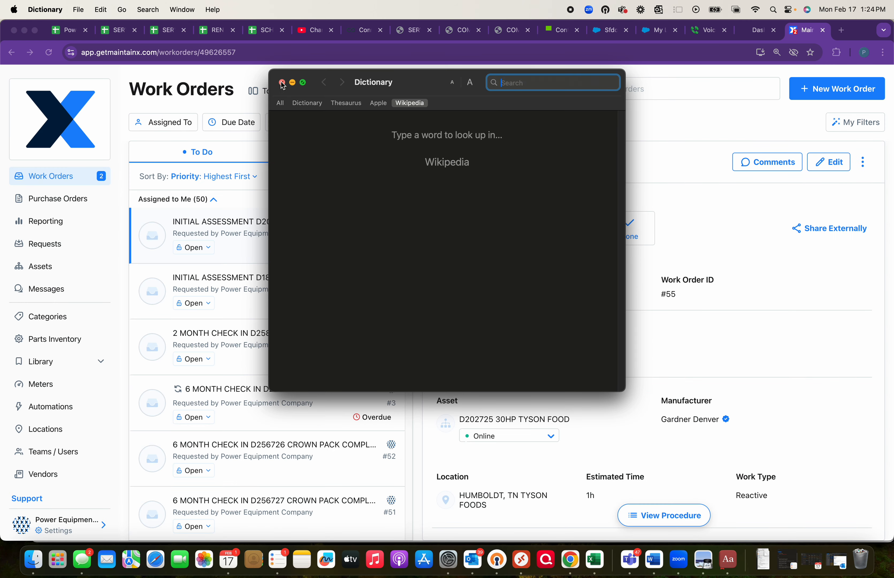
pyautogui.click(282, 82)
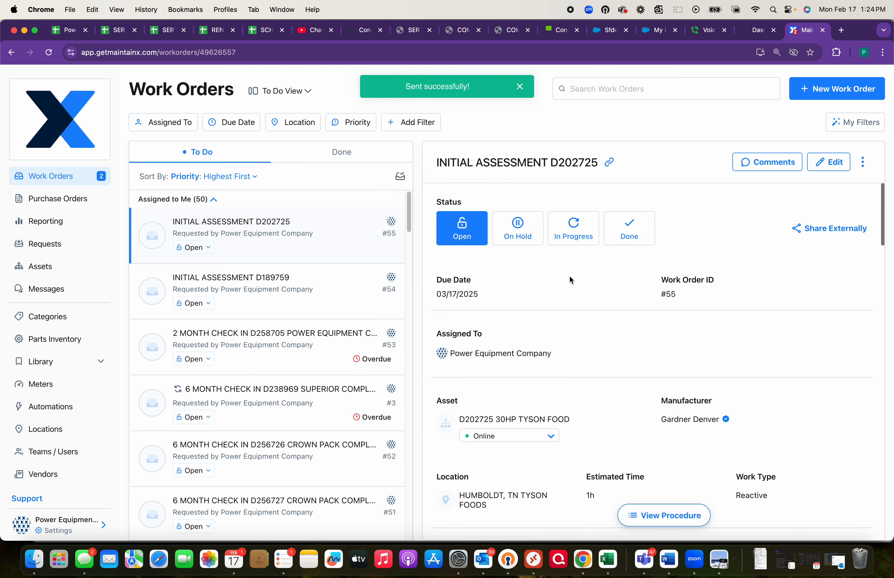
# Review the work order's activity log, follow-up checklist, asset details and vendor after sharing.
pyautogui.scroll(-10, 626, 285)
pyautogui.scroll(-10, 627, 284)
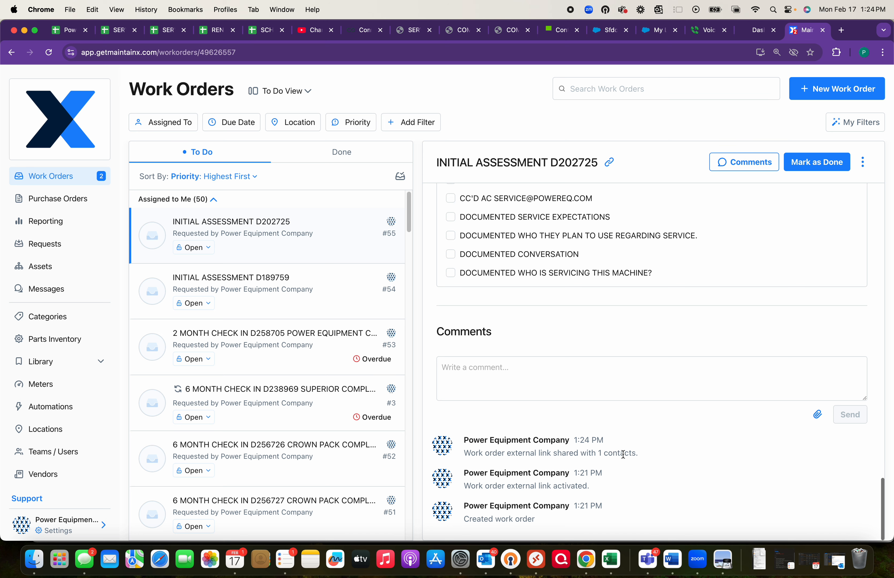
pyautogui.scroll(5, 590, 493)
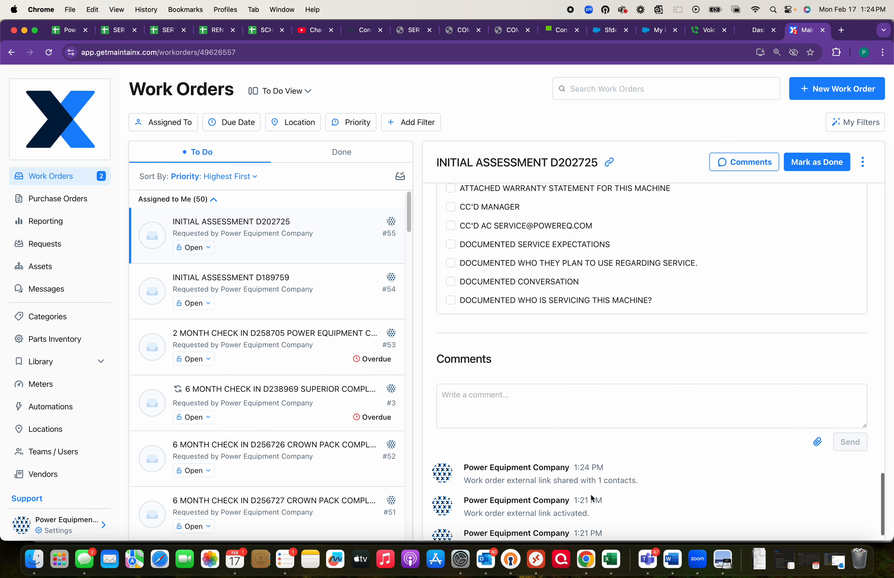
pyautogui.scroll(3, 584, 399)
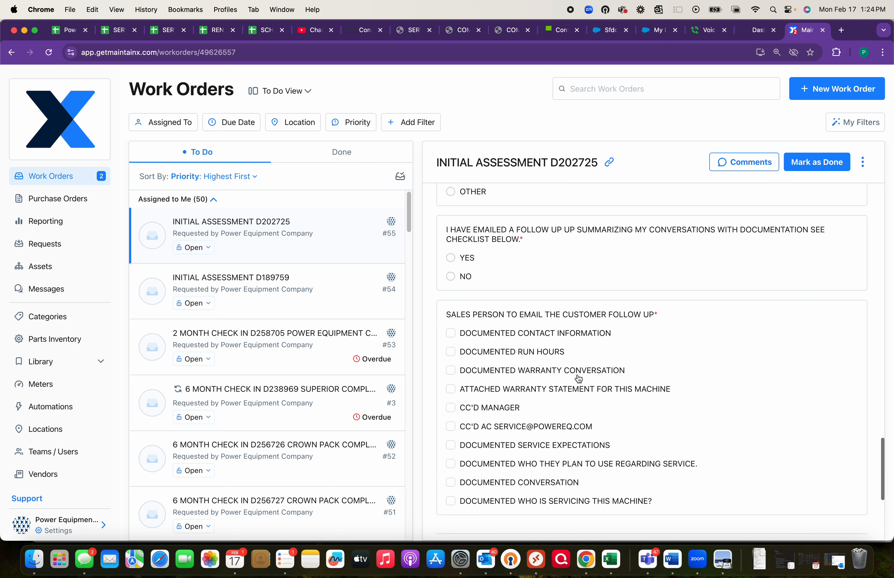
pyautogui.scroll(2, 578, 379)
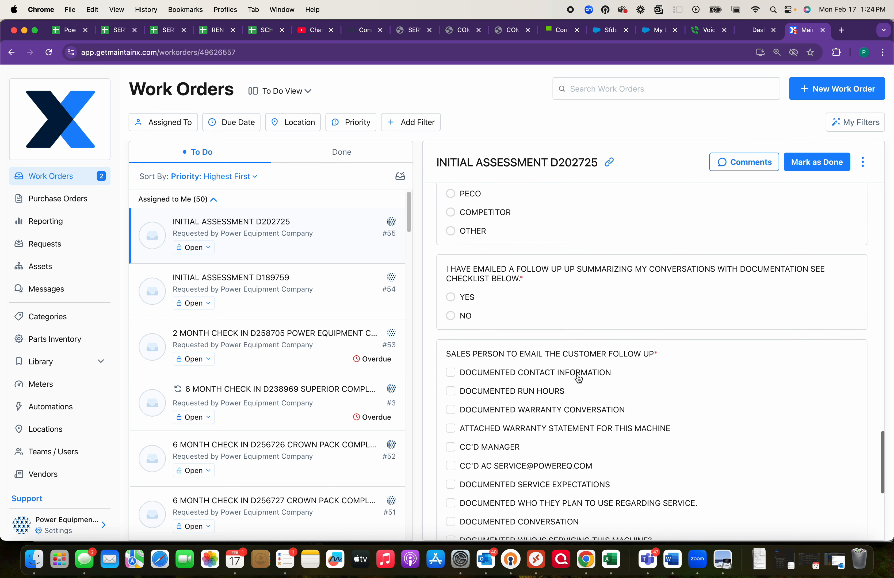
pyautogui.scroll(15, 578, 378)
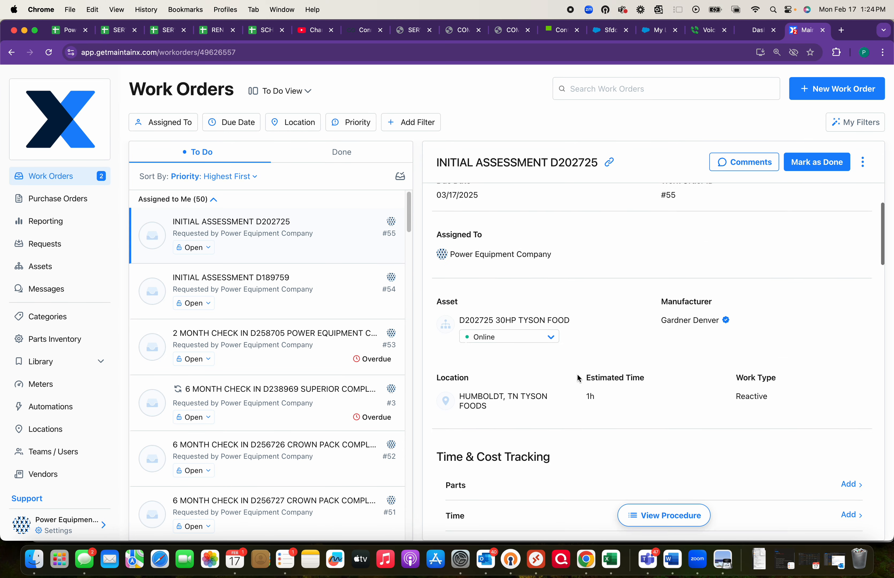
pyautogui.scroll(3, 578, 378)
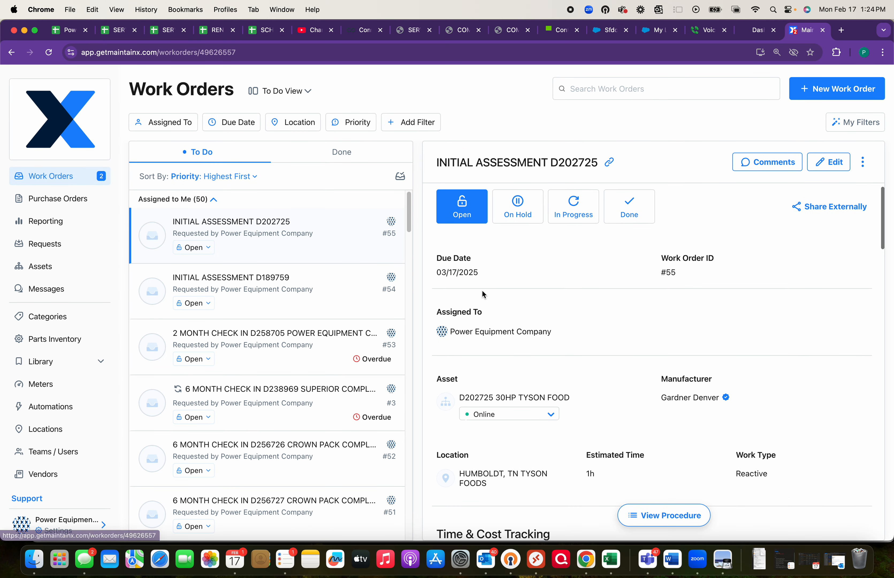
pyautogui.scroll(-8, 481, 294)
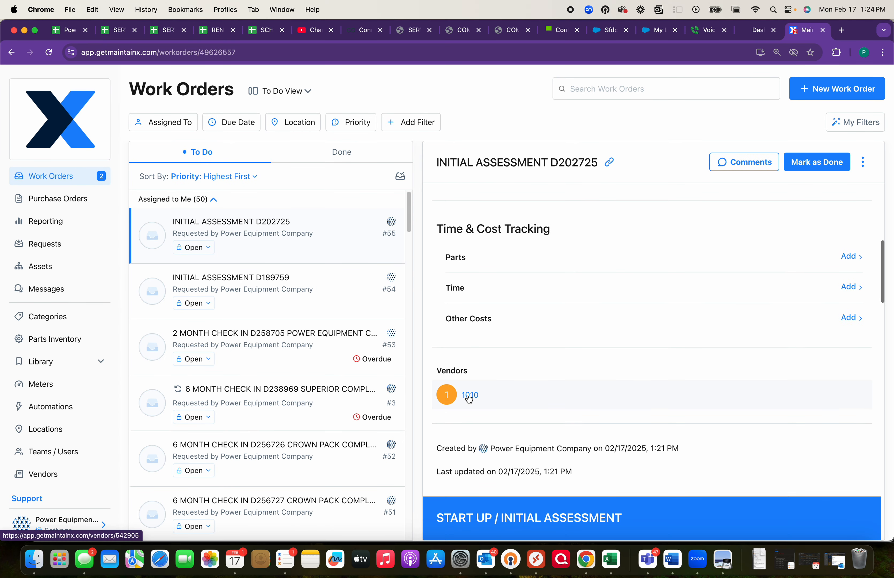
pyautogui.scroll(6, 471, 351)
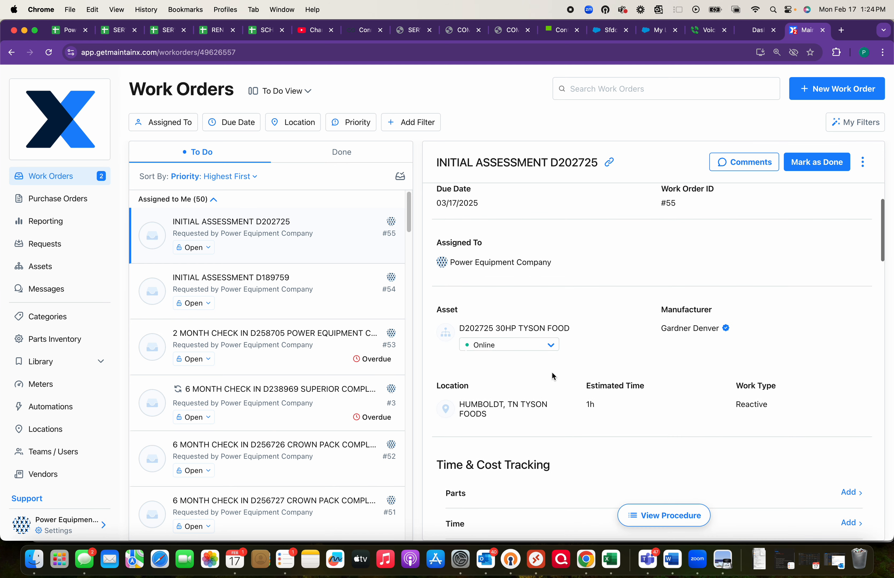
pyautogui.scroll(3, 557, 316)
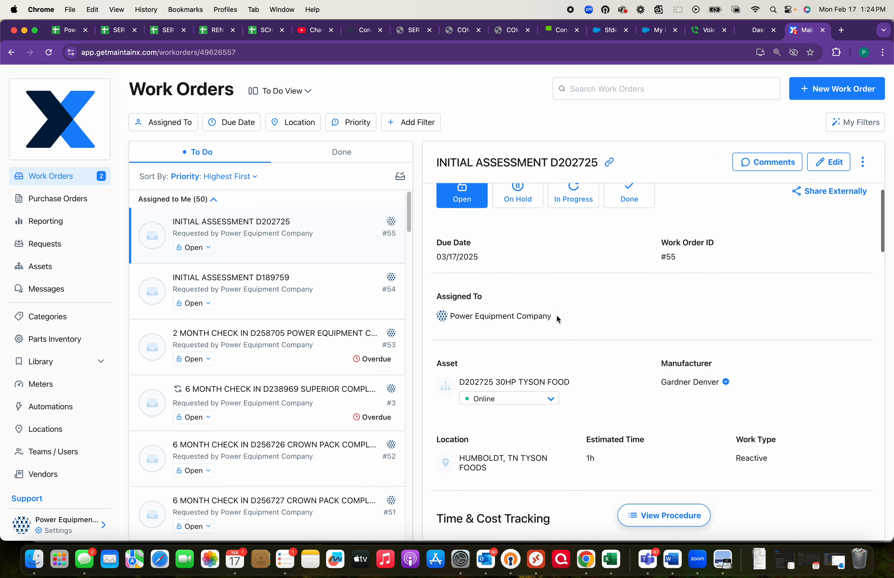
# Open the asset record of D202725 from the work order and review its details through to the assigned vendor.
pyautogui.click(517, 423)
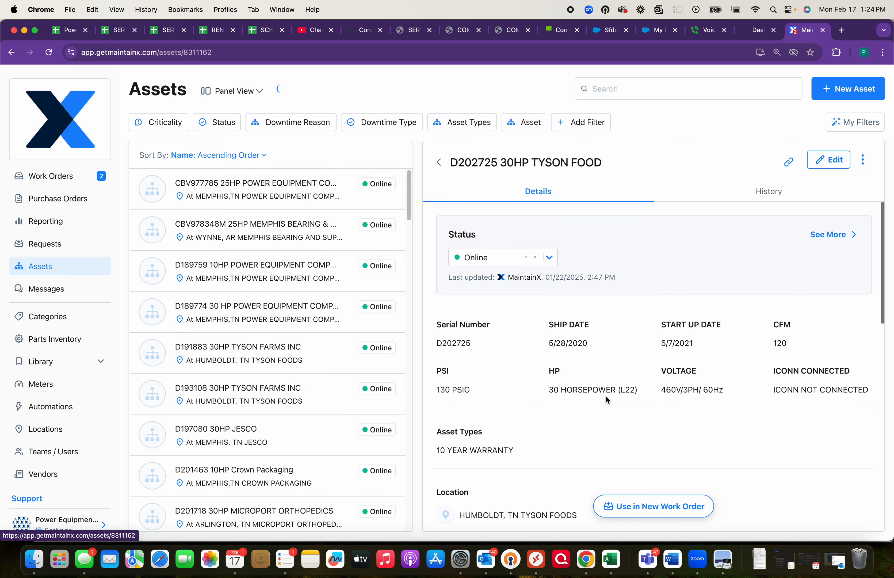
pyautogui.scroll(-1, 601, 397)
pyautogui.scroll(-10, 680, 362)
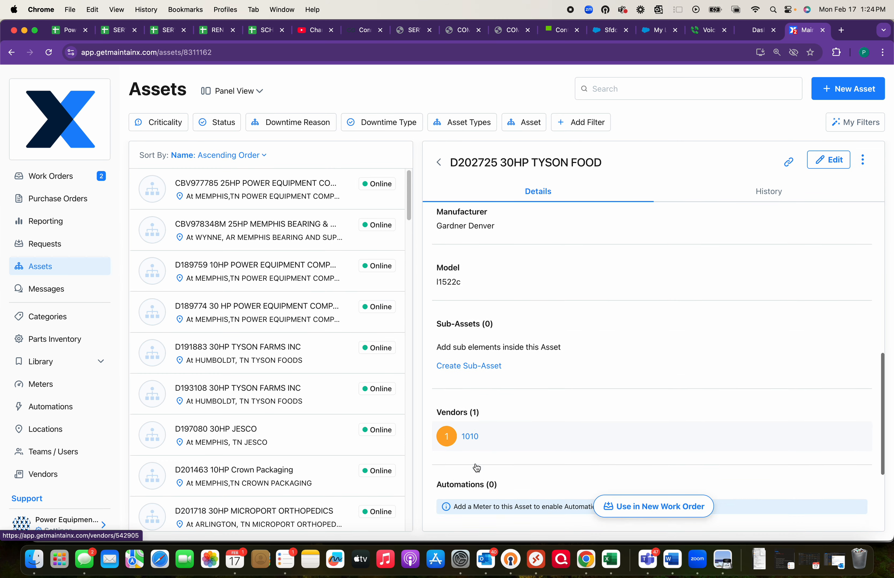
pyautogui.scroll(-4, 475, 468)
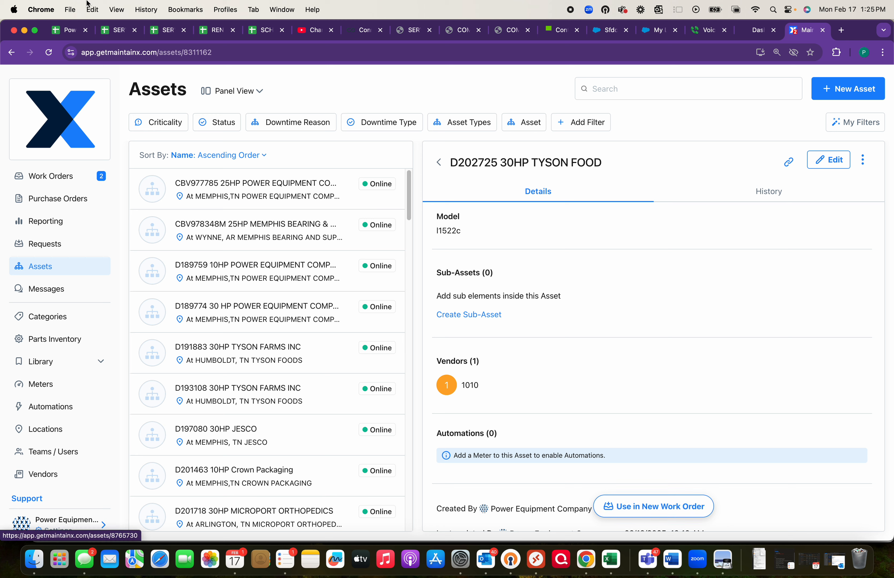
# Switch to the Power Equipment Install Base Report spreadsheet, check the territory ID for serial number D202725, and return to MaintainX.
pyautogui.click(67, 30)
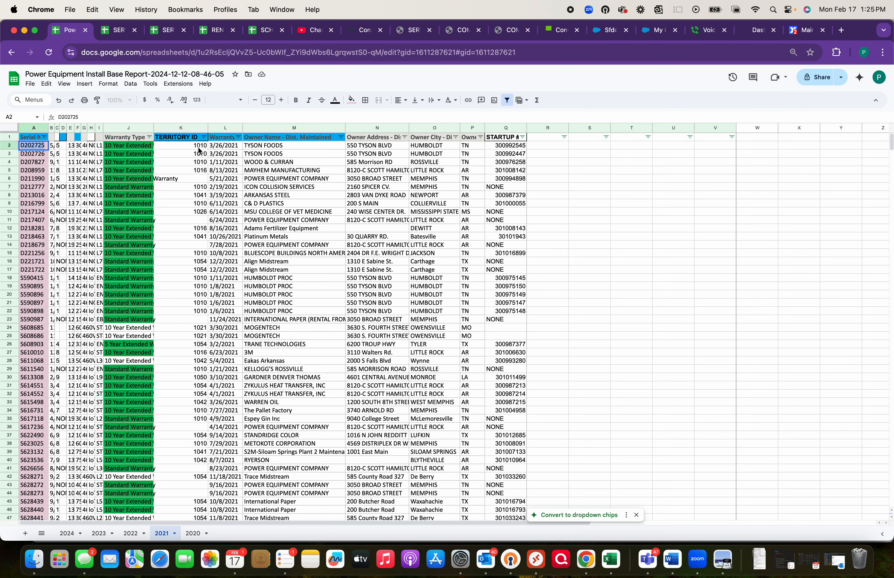
pyautogui.click(198, 146)
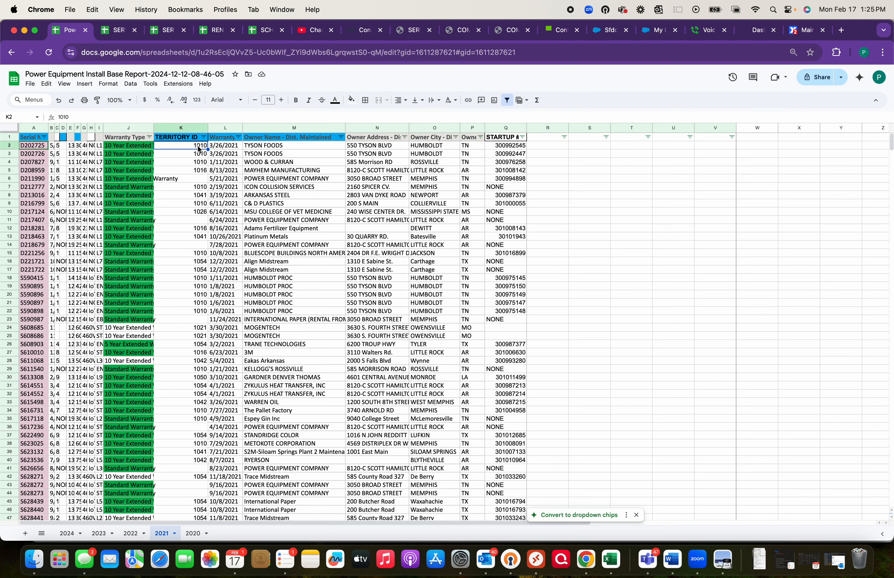
pyautogui.click(812, 31)
# Review the rest of the D202725 asset record, including its automations, creation details and work order history.
pyautogui.scroll(-3, 644, 385)
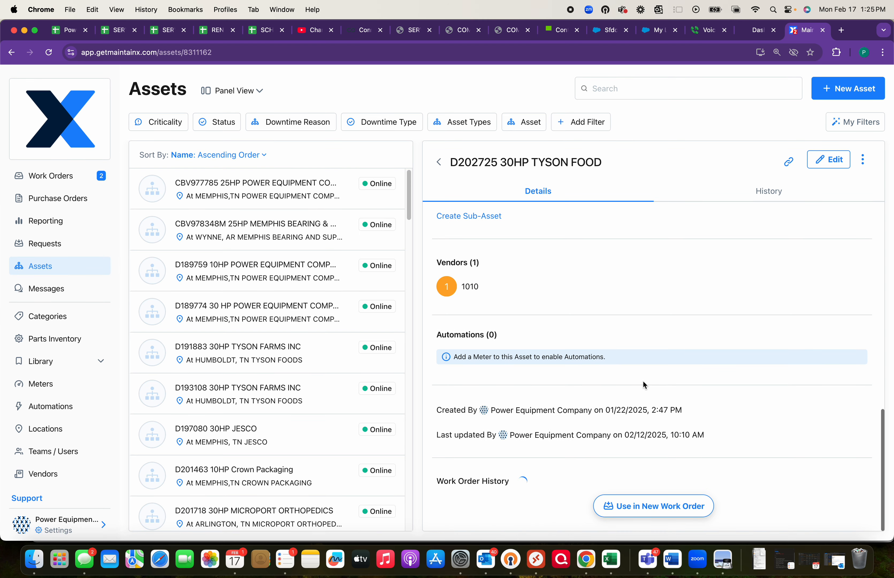
pyautogui.scroll(-3, 645, 429)
pyautogui.scroll(17, 646, 432)
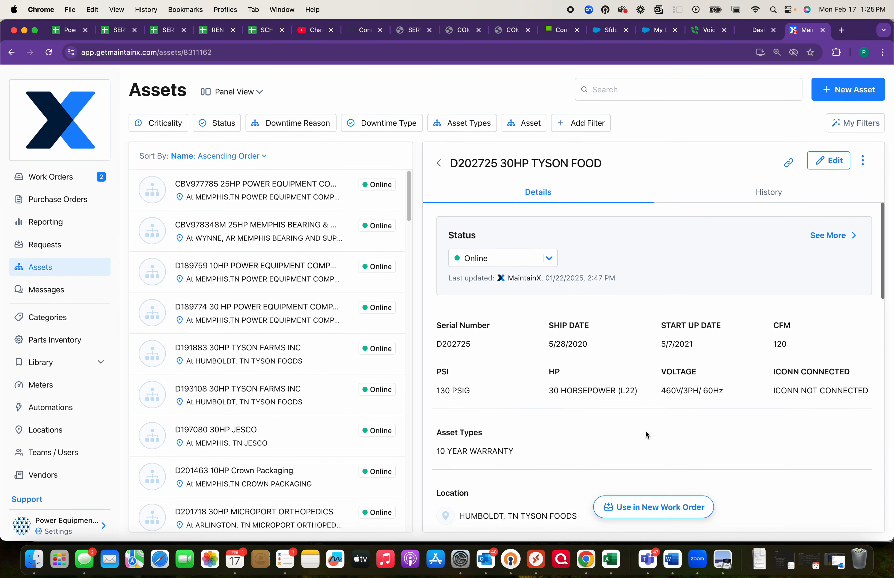